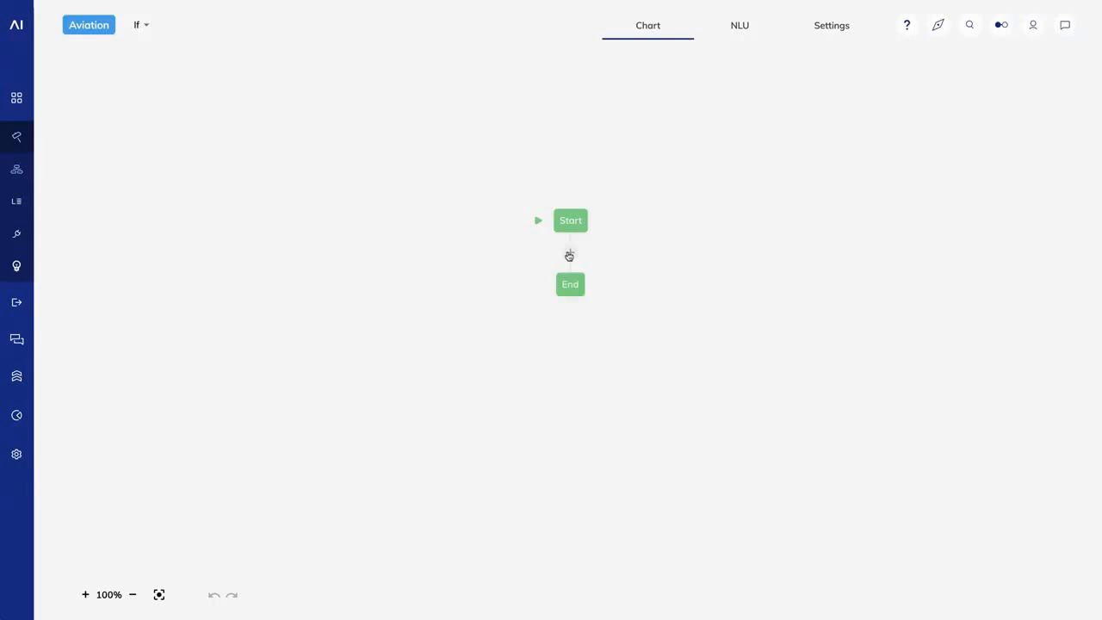
- Insert an If node between the Start and End nodes and open its settings
left_click(569, 256)
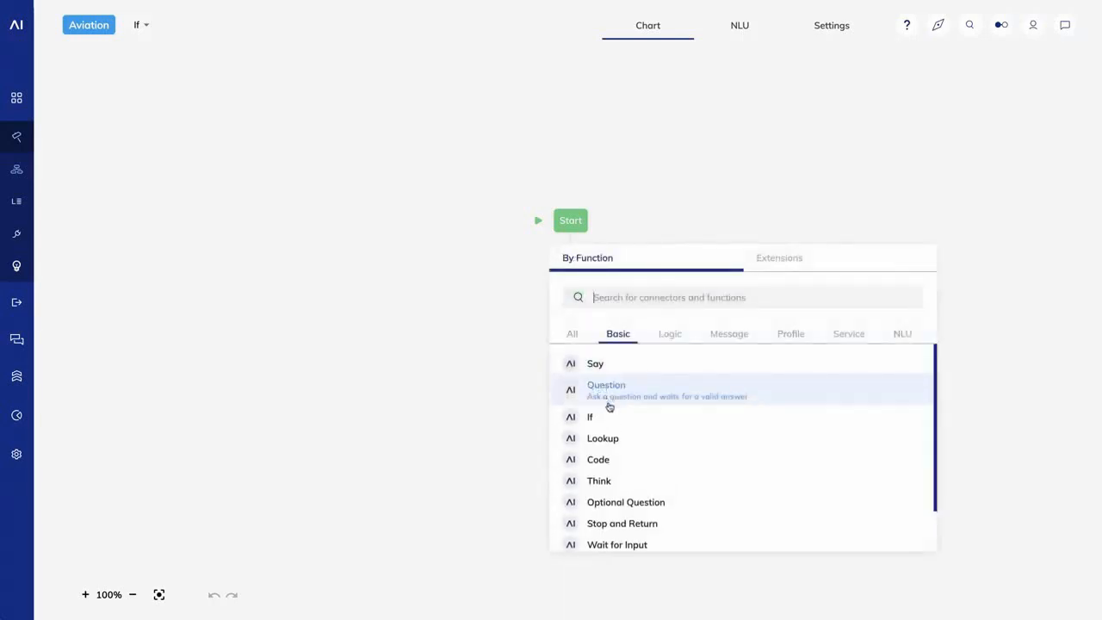
left_click(731, 417)
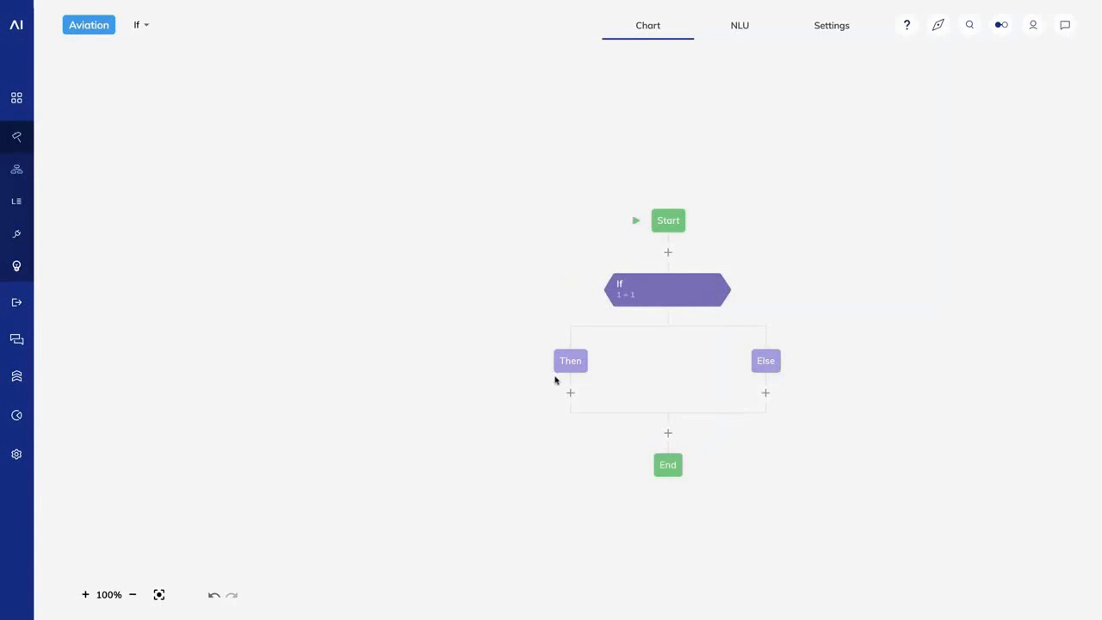
left_click(641, 296)
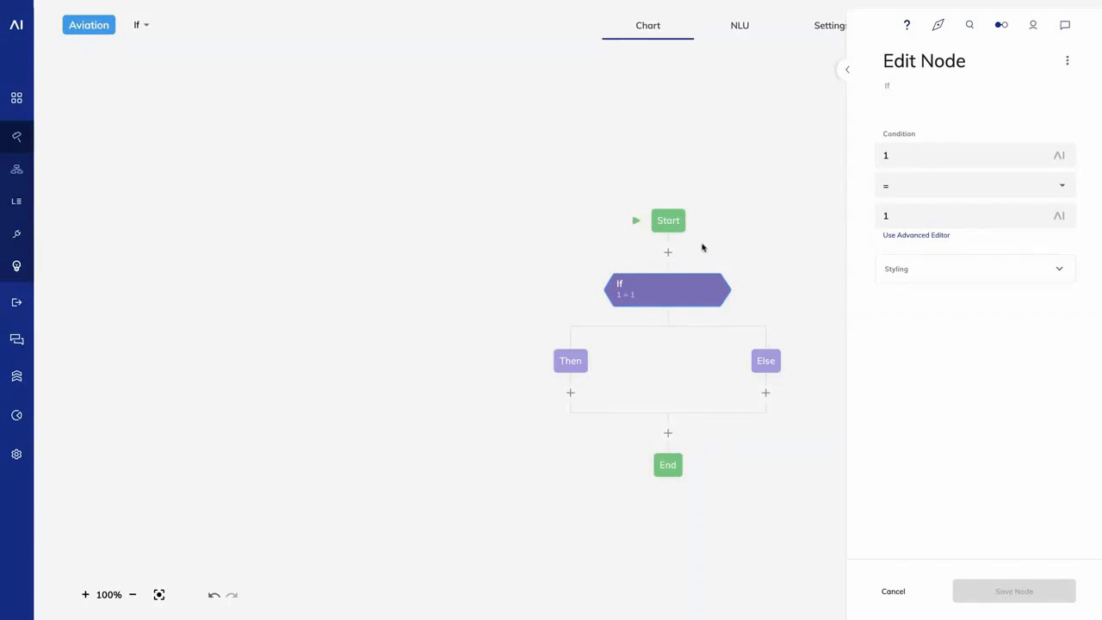
- Add a Say node under the Then branch with the text "Then" and save it
left_click(570, 395)
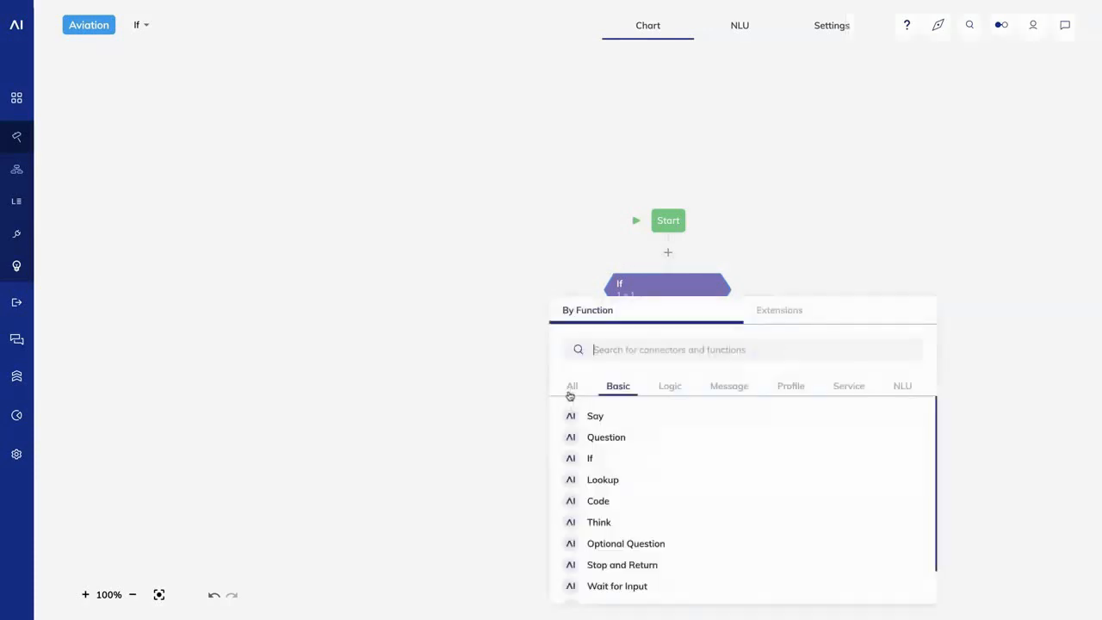
left_click(591, 417)
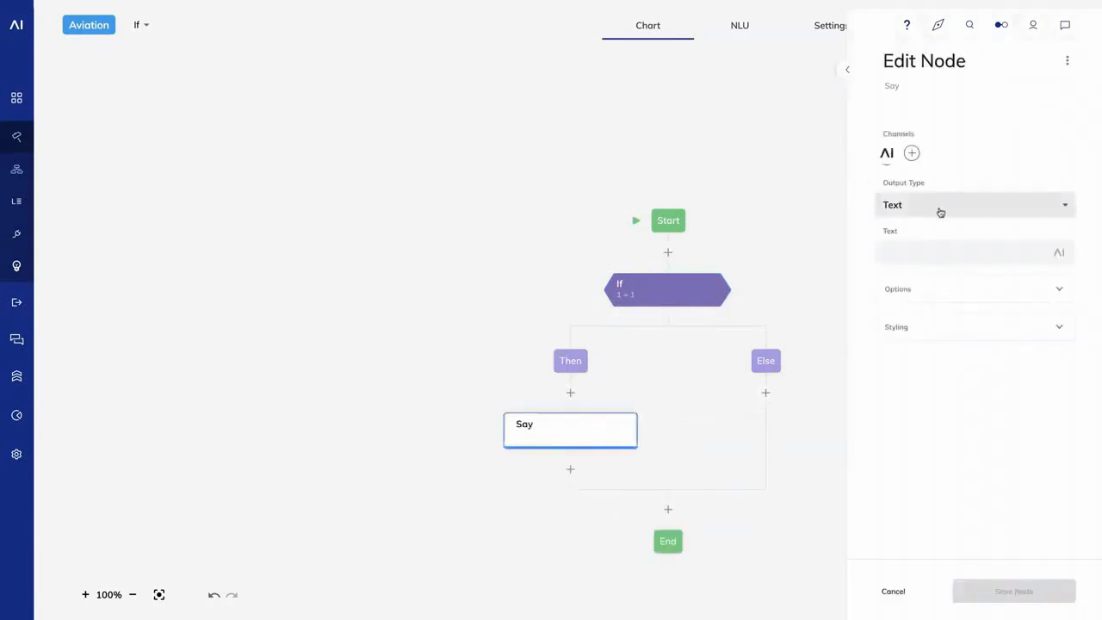
left_click(930, 251)
type("Then")
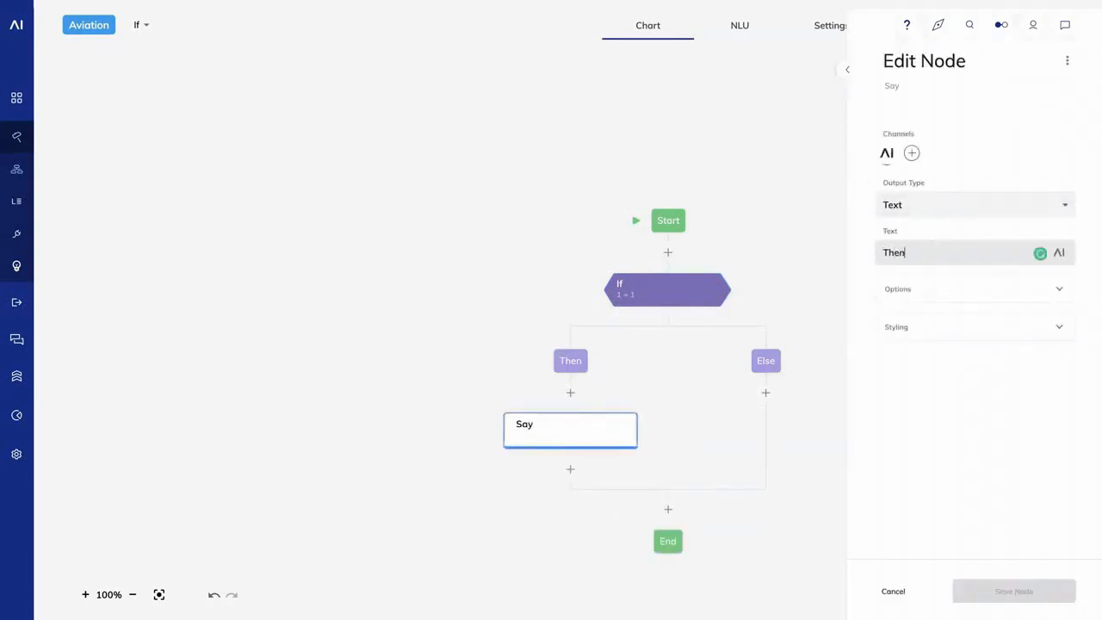
left_click(1009, 594)
- Add a Say node under the Else branch with the text "Else" and save it
left_click(765, 393)
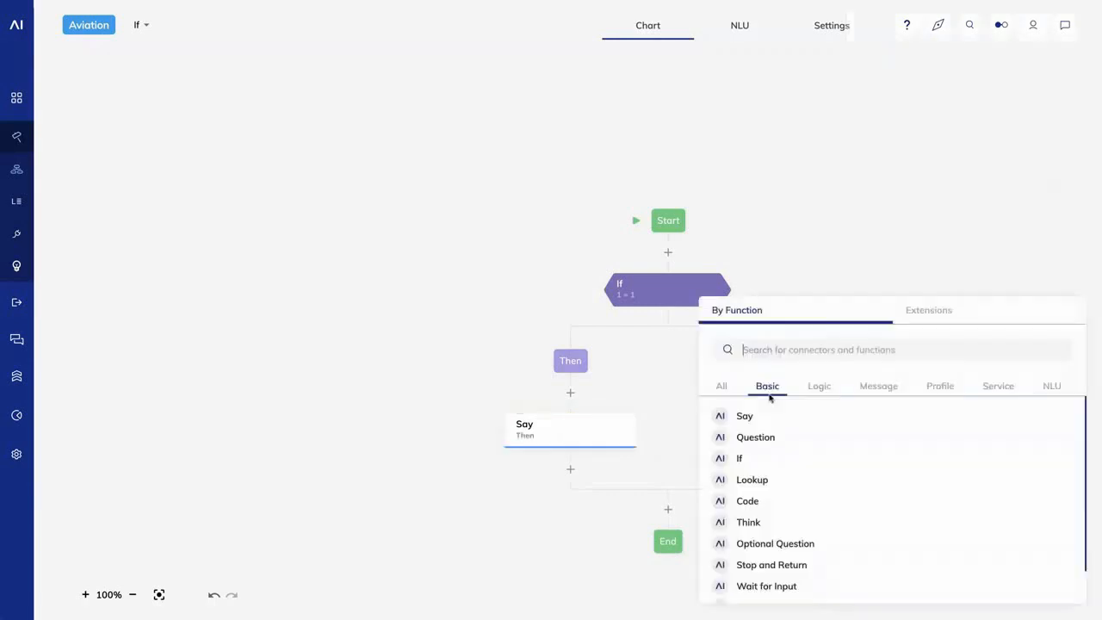
left_click(767, 417)
left_click(791, 434)
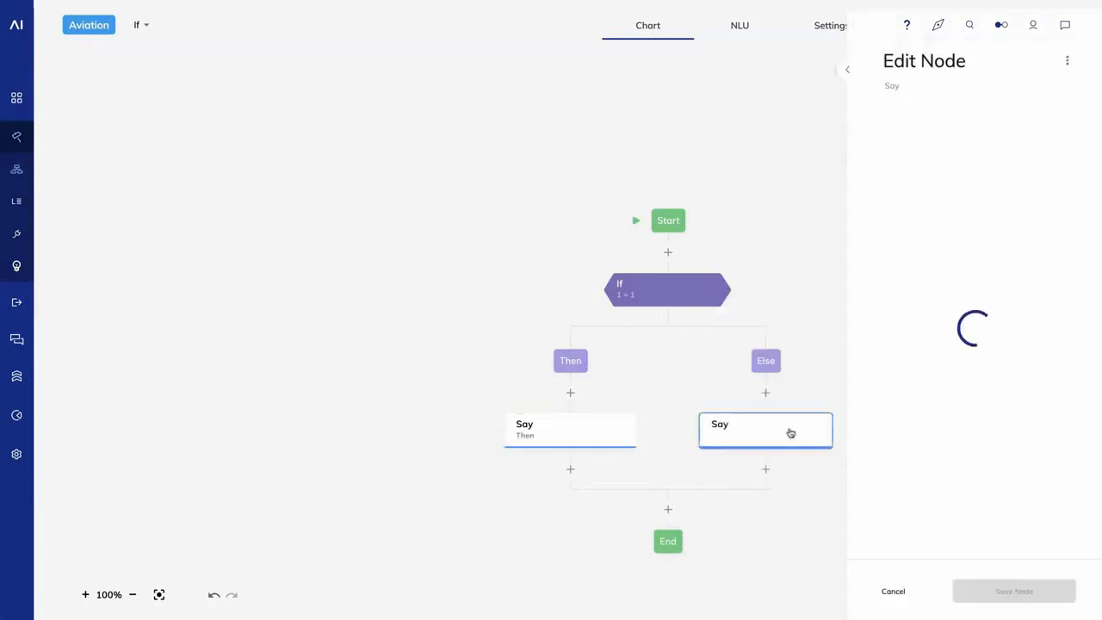
left_click(906, 254)
type("Else")
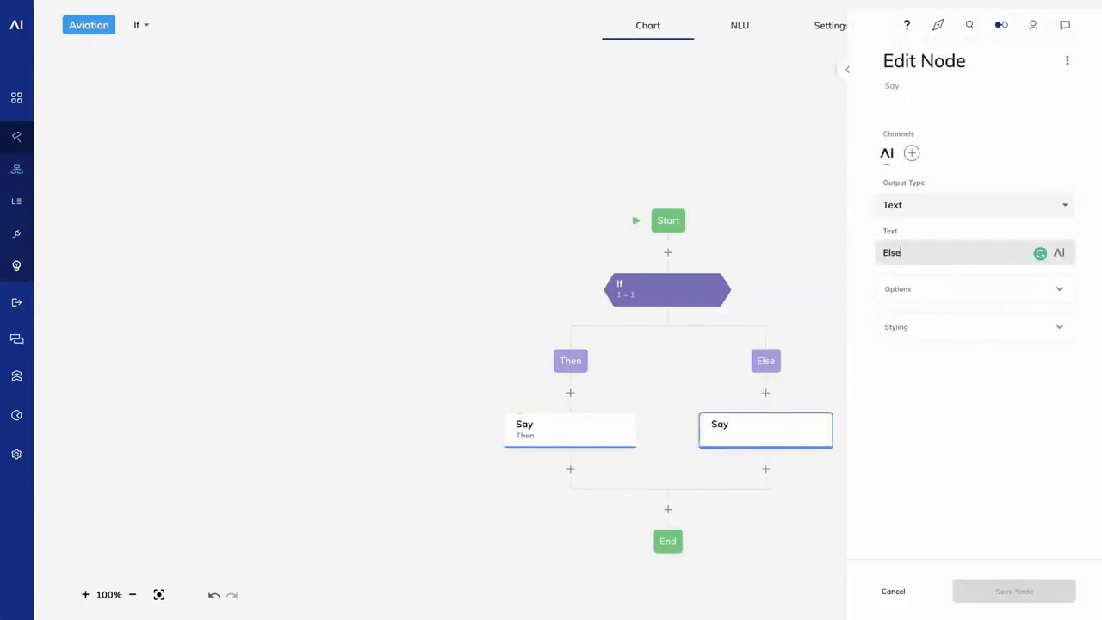
left_click(999, 594)
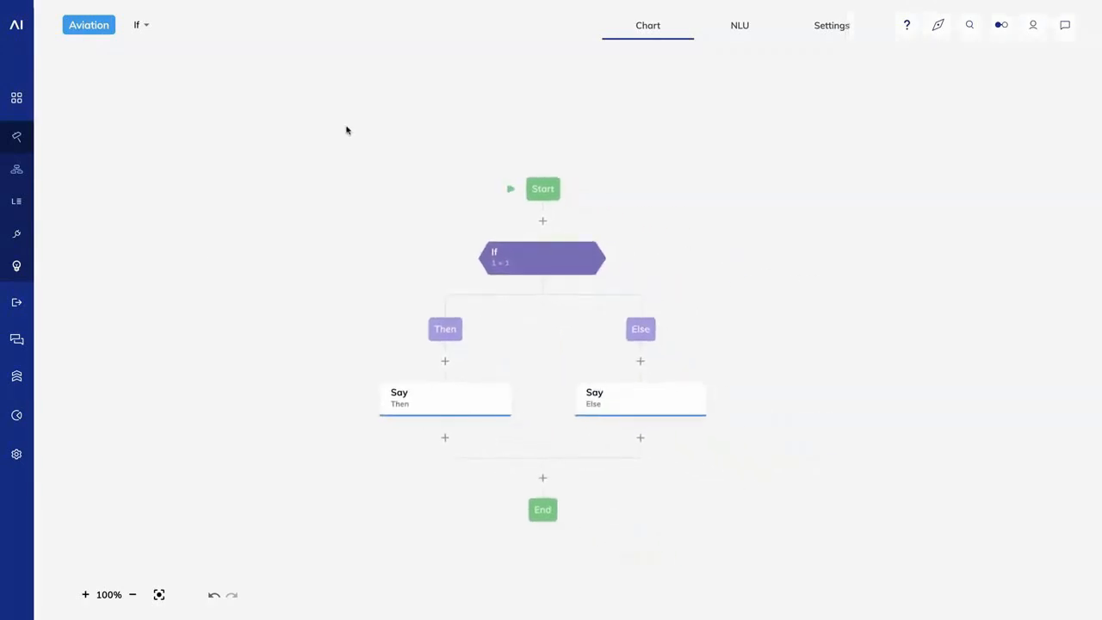
- Open the test chat and send the message "hi" to run the flow with the default condition
left_click(1065, 25)
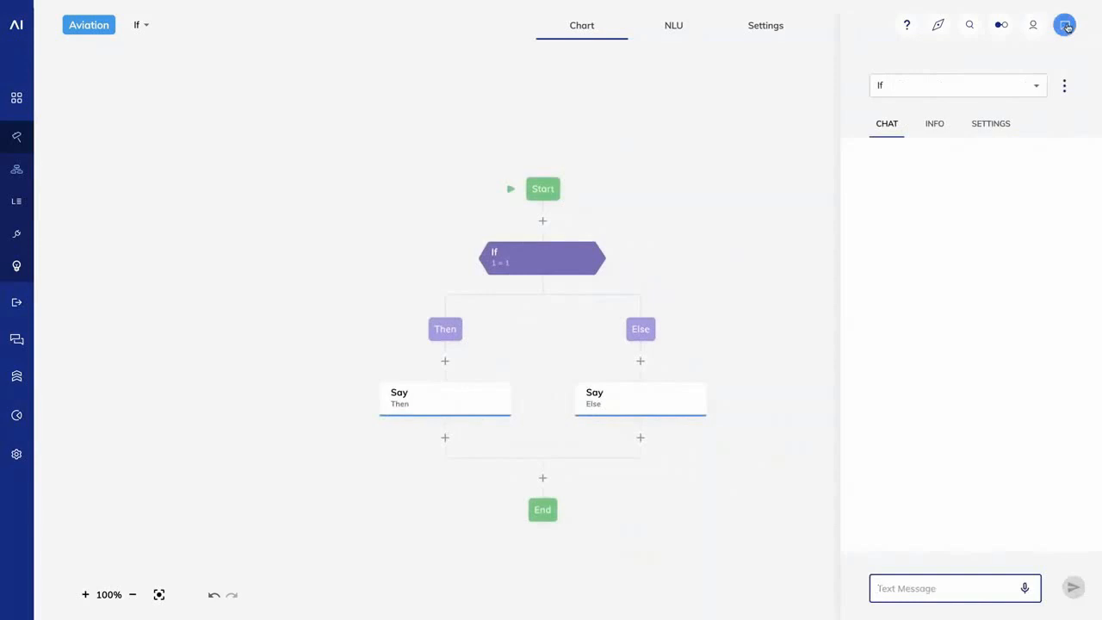
type("hi")
key("Return")
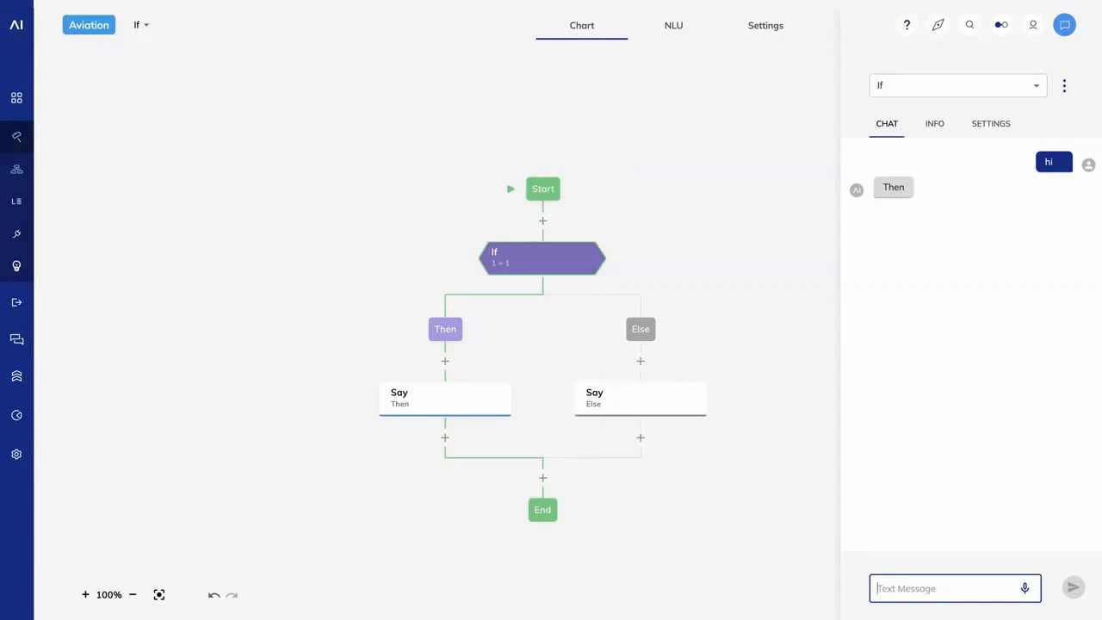
- Set the second value of the If node's condition to 2 and save the node
left_click(537, 264)
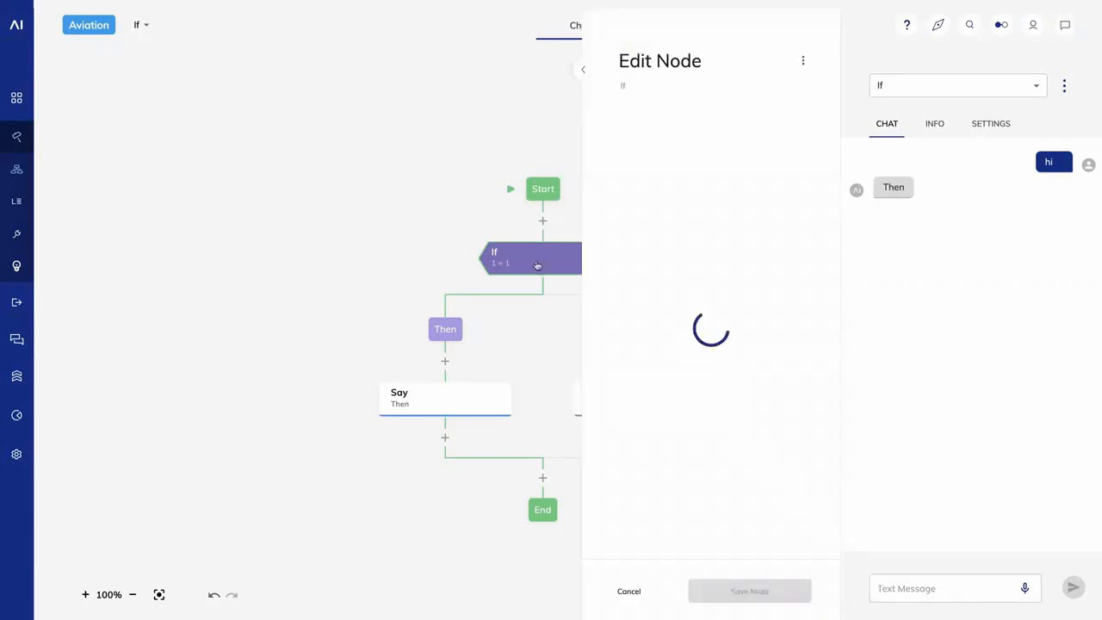
left_click(642, 216)
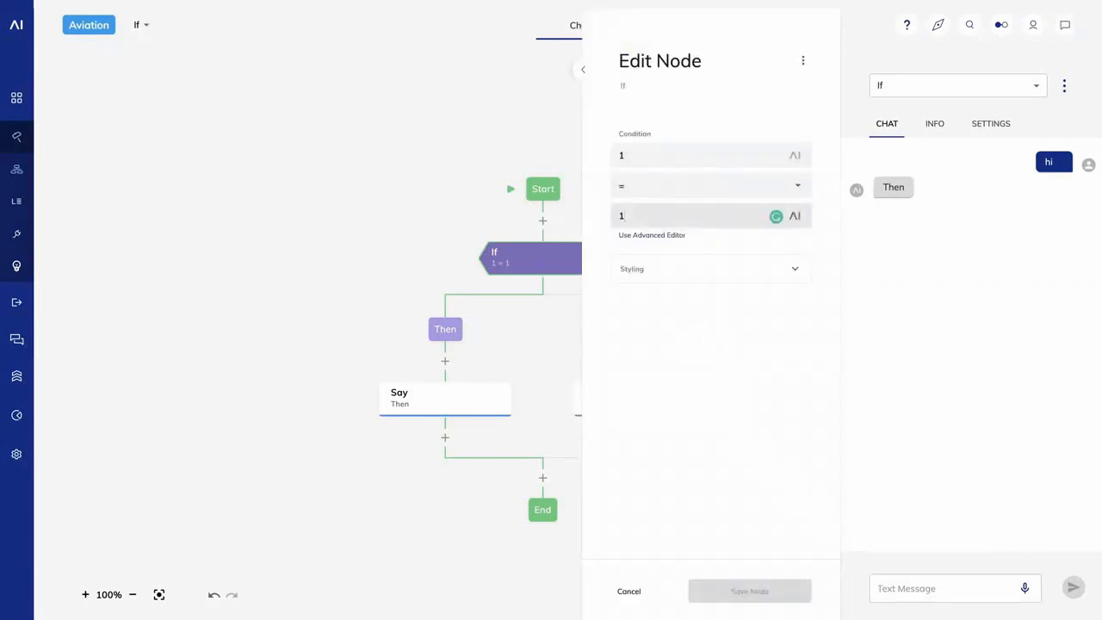
key("BackSpace")
type("2")
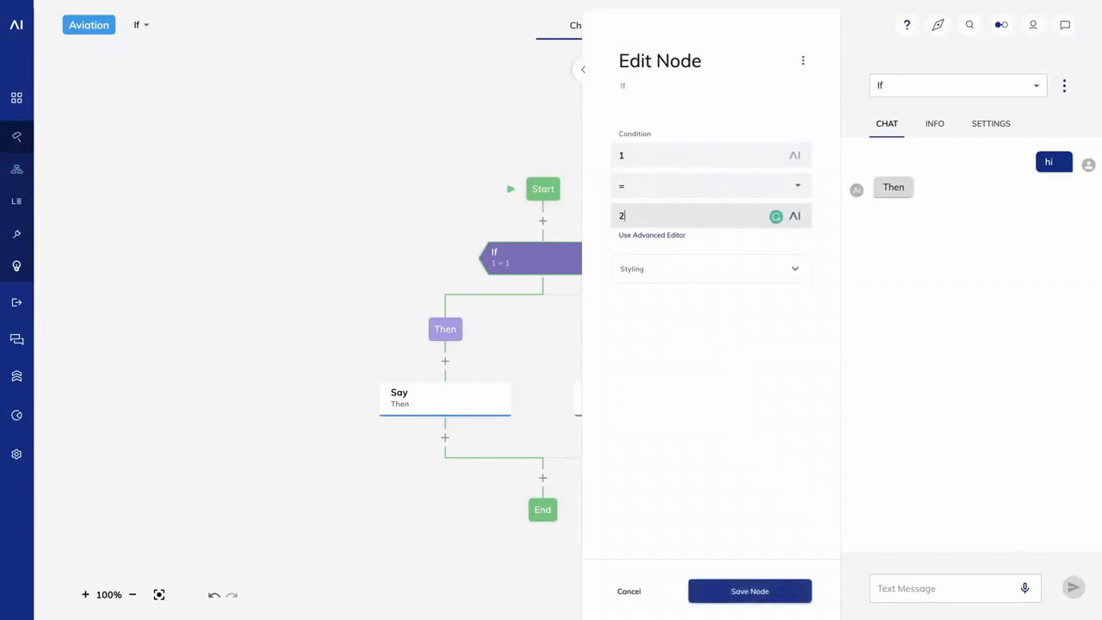
left_click(747, 597)
- Test the 1 = 2 condition by sending "hi" in the chat
left_click(904, 582)
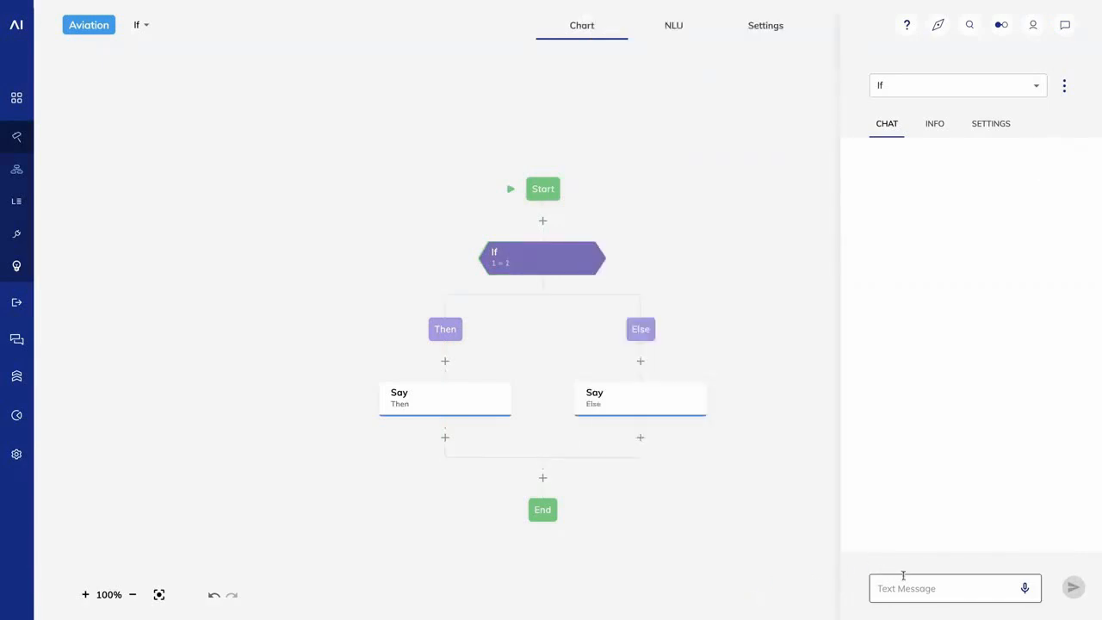
type("hi")
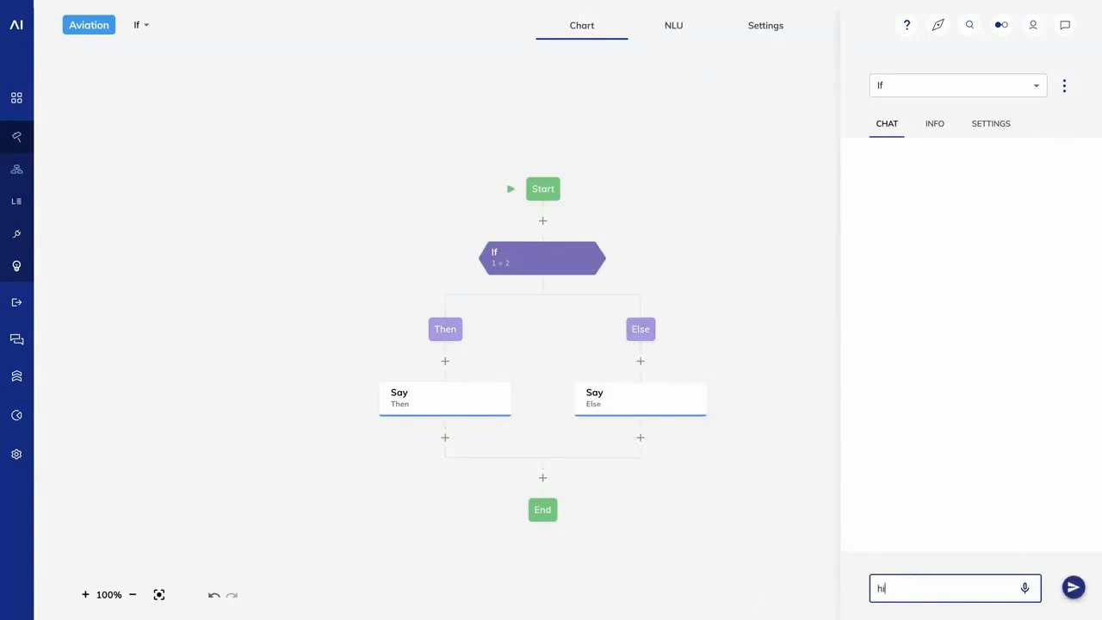
key("Return")
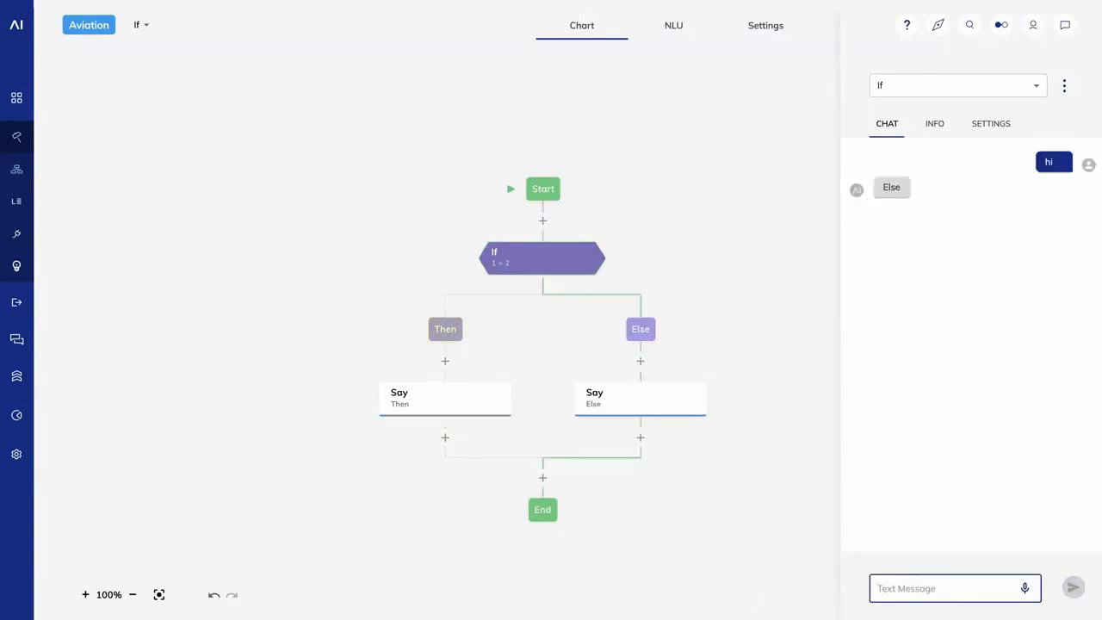
- Change the If node's comparison operator to < and save the node
left_click(537, 259)
left_click(799, 187)
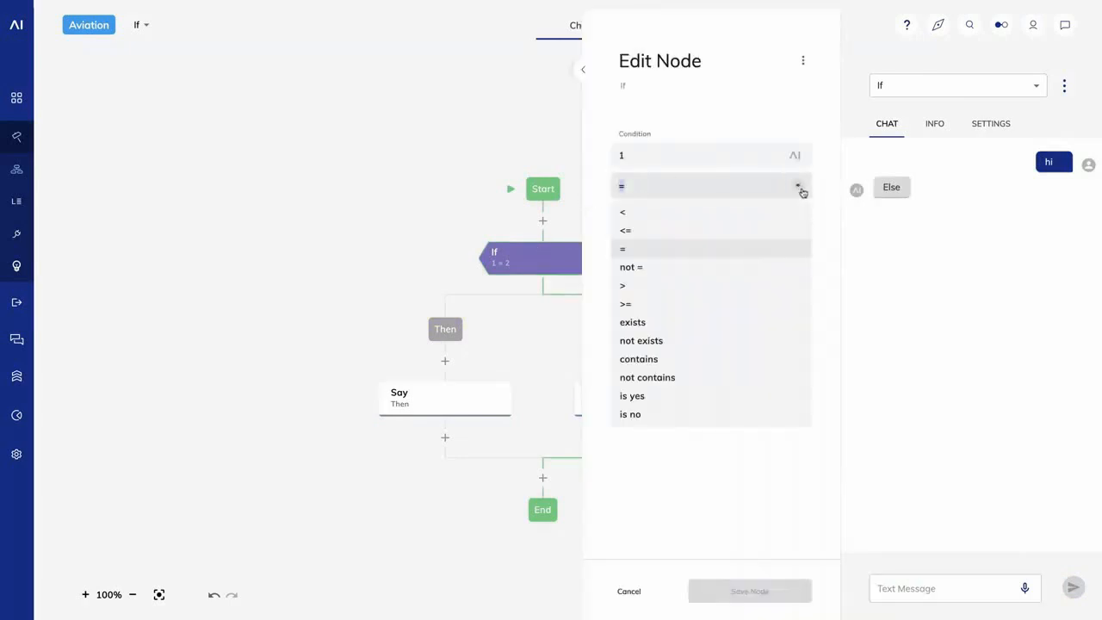
left_click(659, 211)
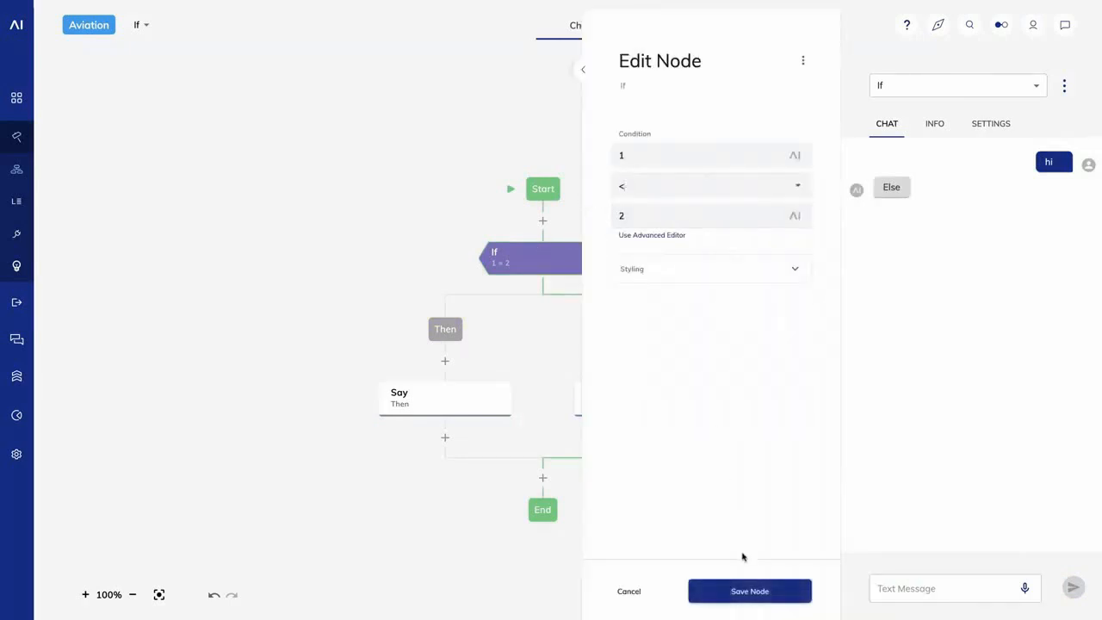
left_click(747, 592)
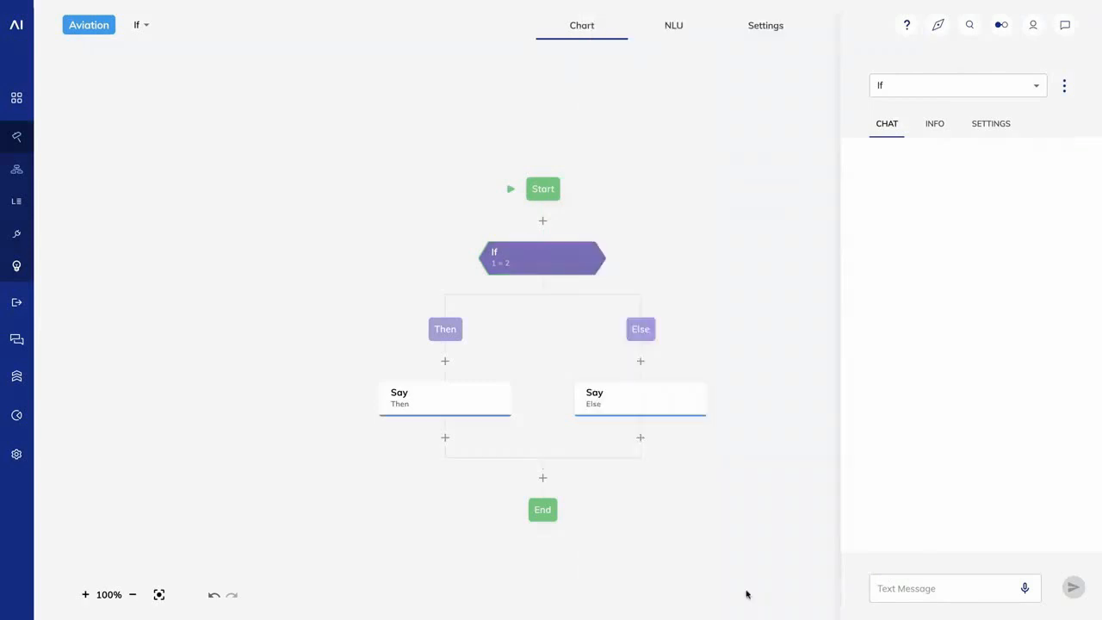
- Test the 1 < 2 condition by sending "hi" in the chat
left_click(892, 586)
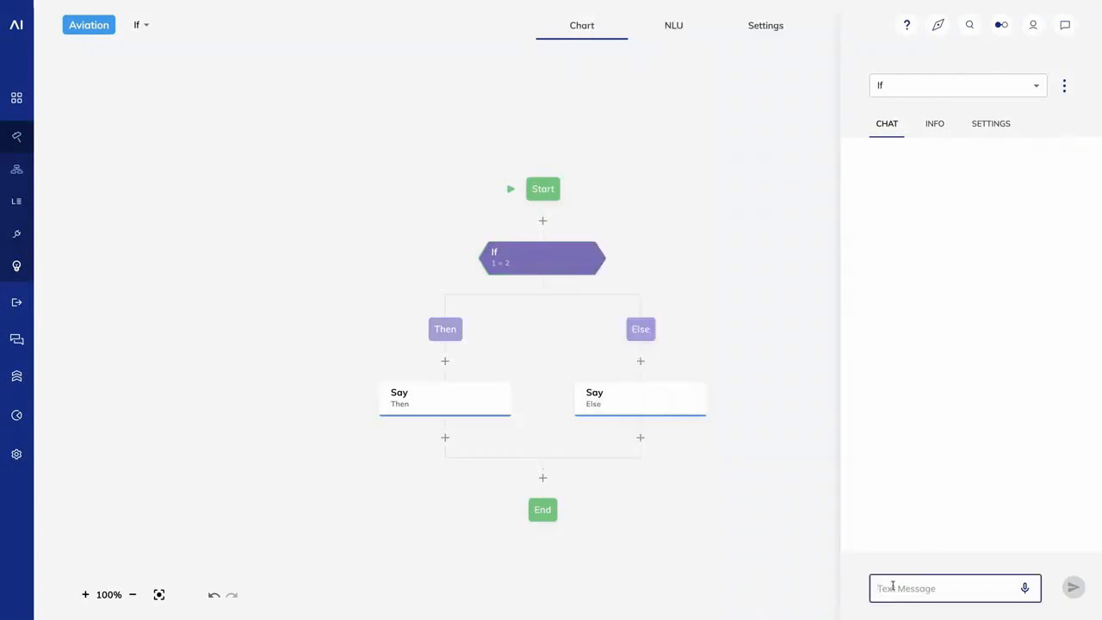
type("hi")
key("Return")
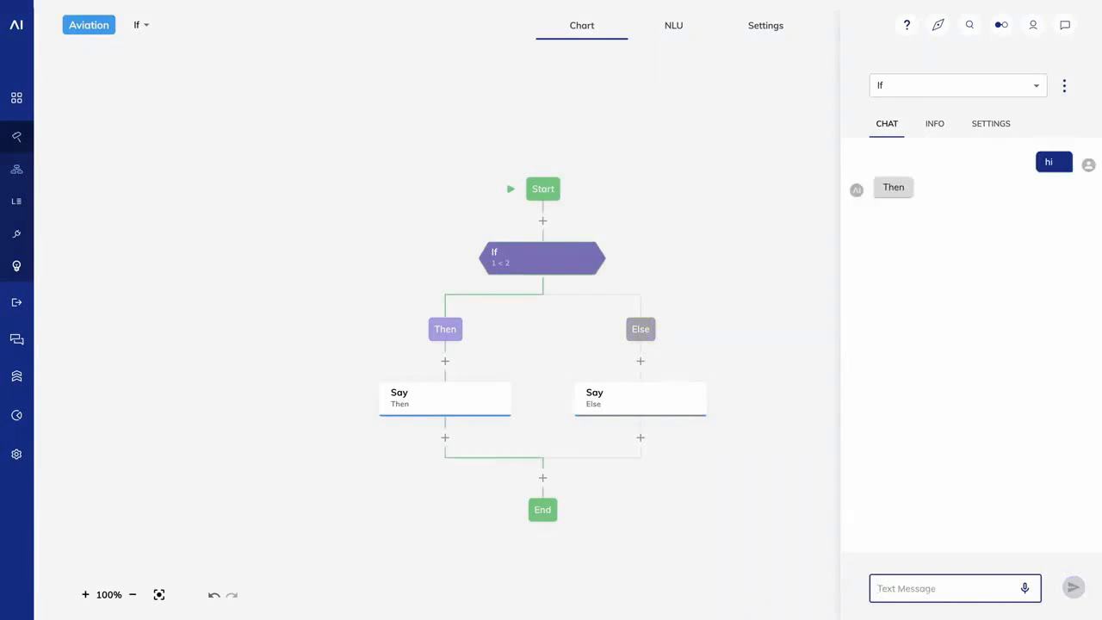
- Change the If node's comparison operator to "not =" and save the node
left_click(539, 259)
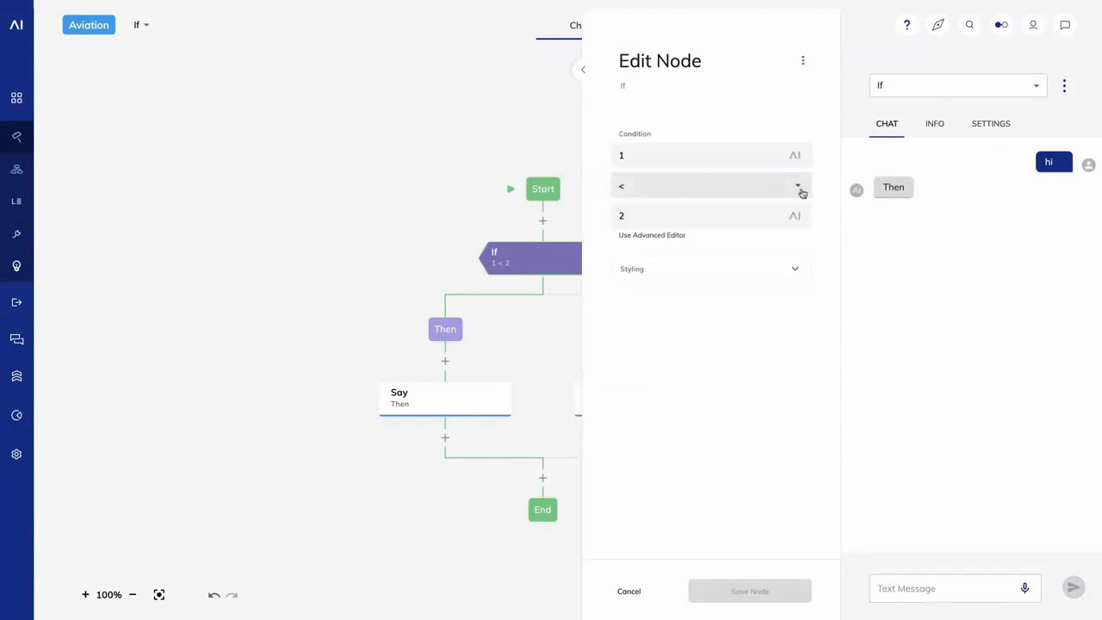
left_click(801, 189)
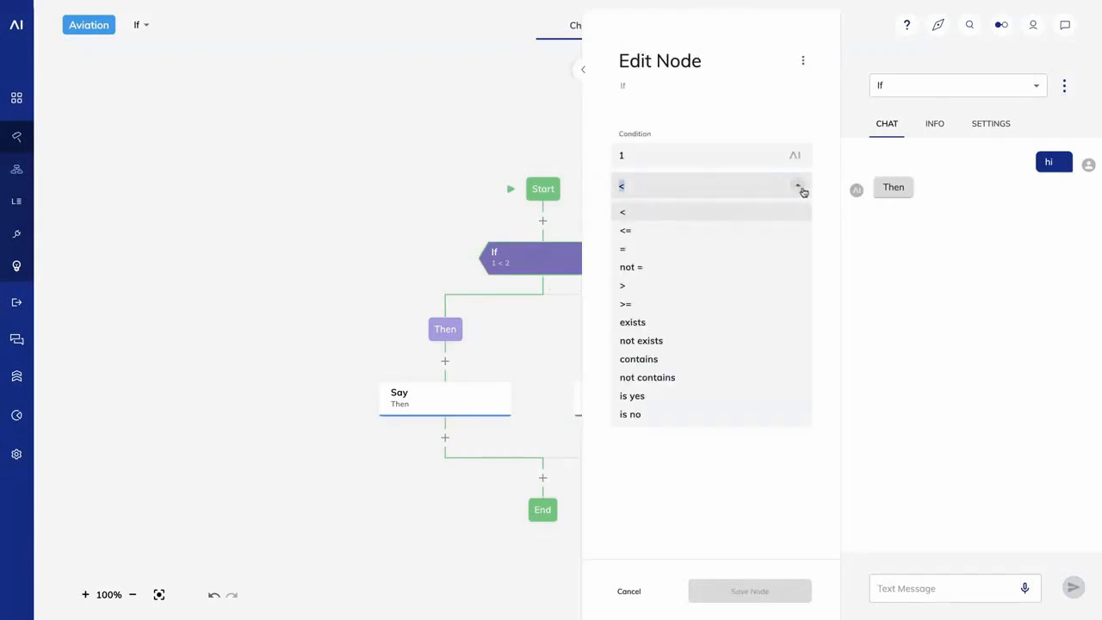
left_click(657, 268)
left_click(739, 596)
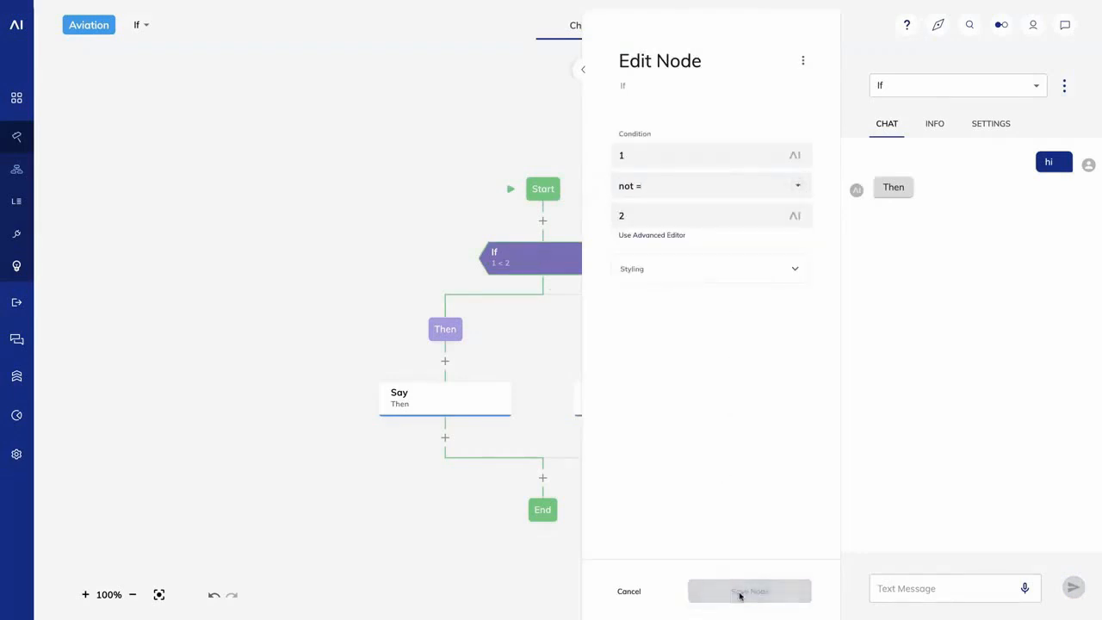
- Test the "1 not = 2" condition by sending "hi" in the chat
left_click(899, 591)
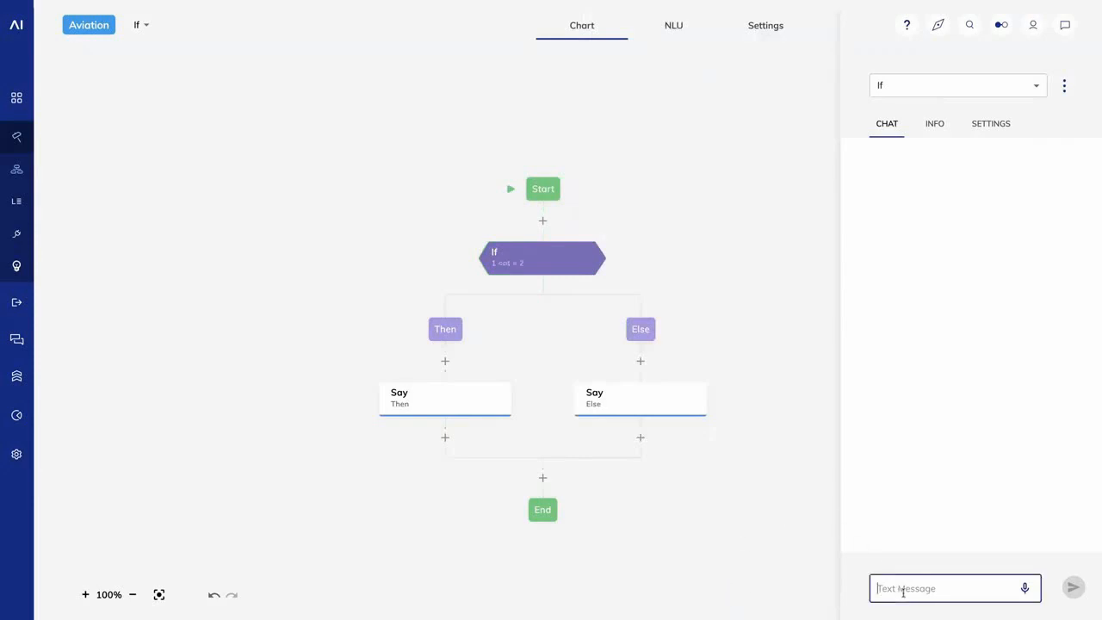
type("hi")
key("Return")
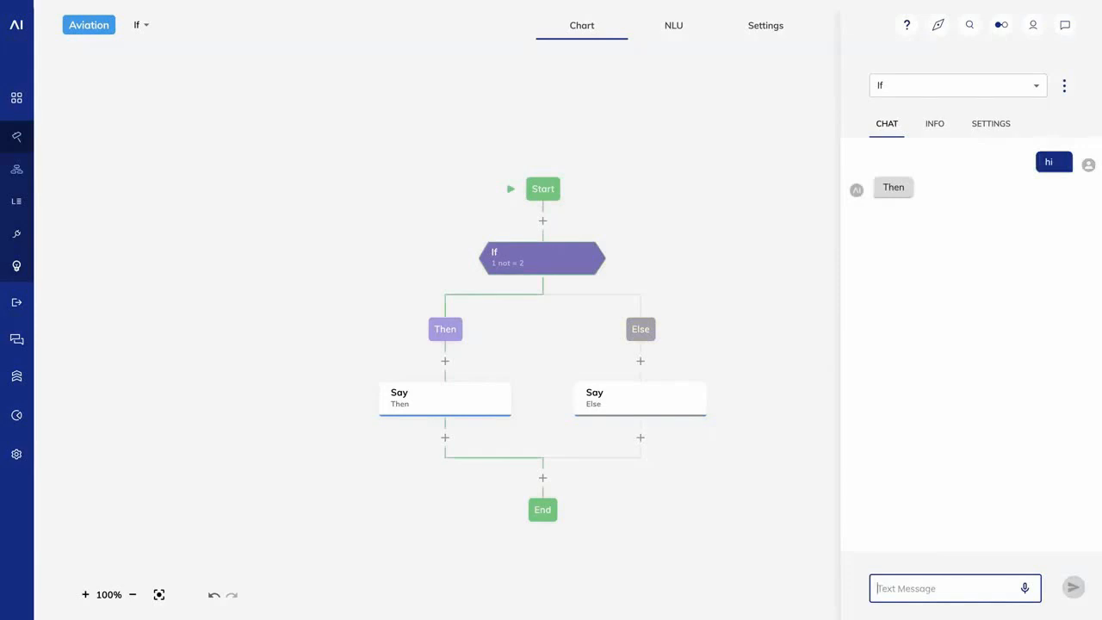
- Set the If node's condition to "Cognigy" contains "Cog" and save the node
left_click(549, 265)
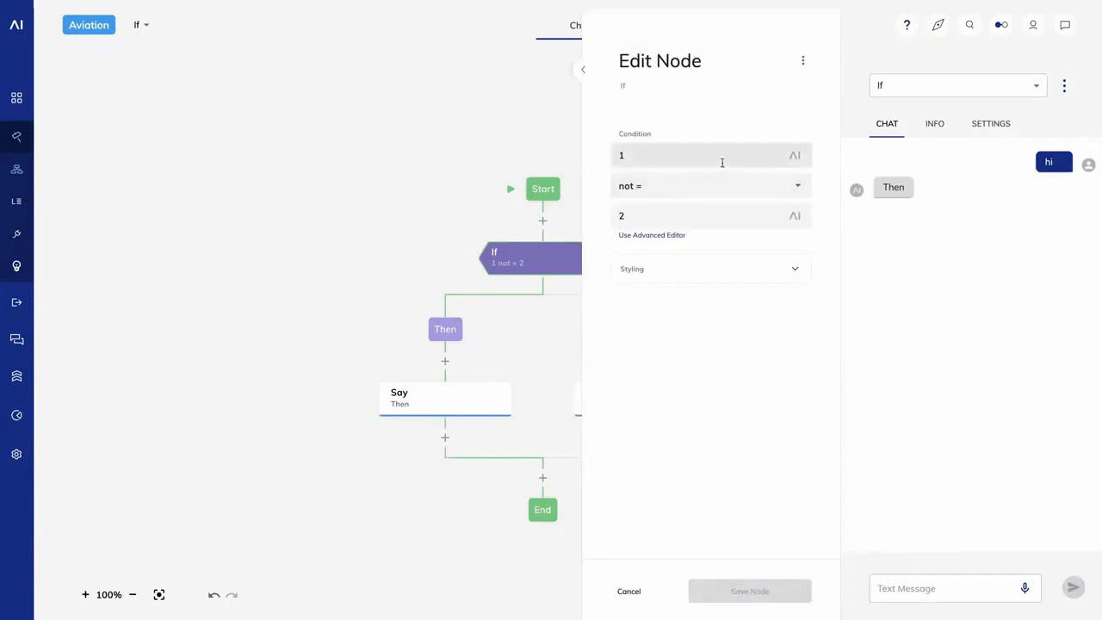
left_click(699, 155)
key("BackSpace")
type("C")
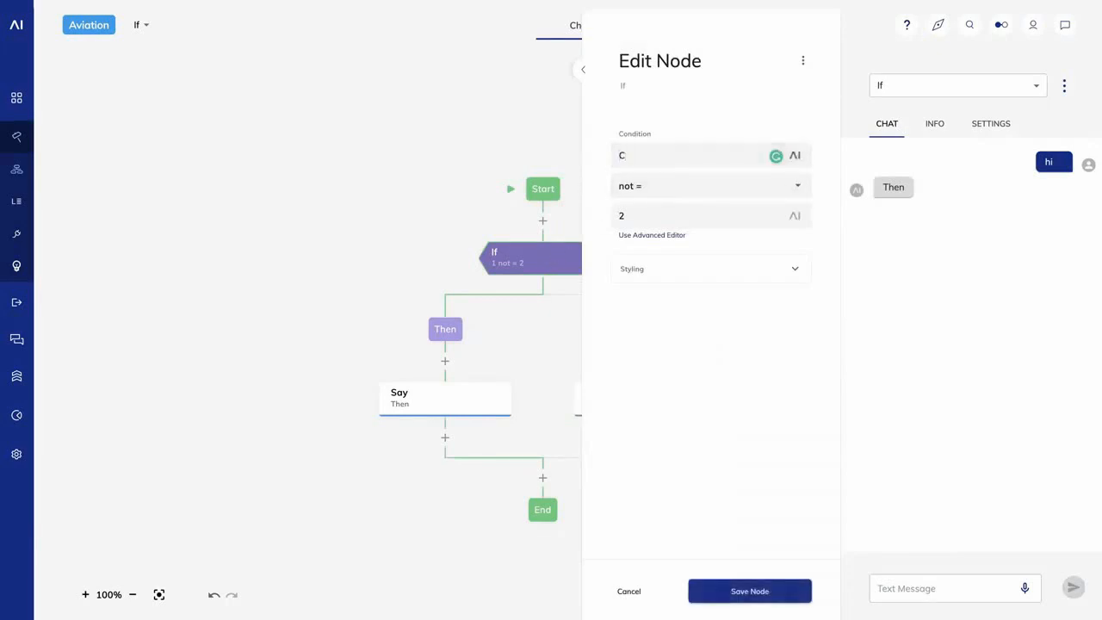
type("ognigy")
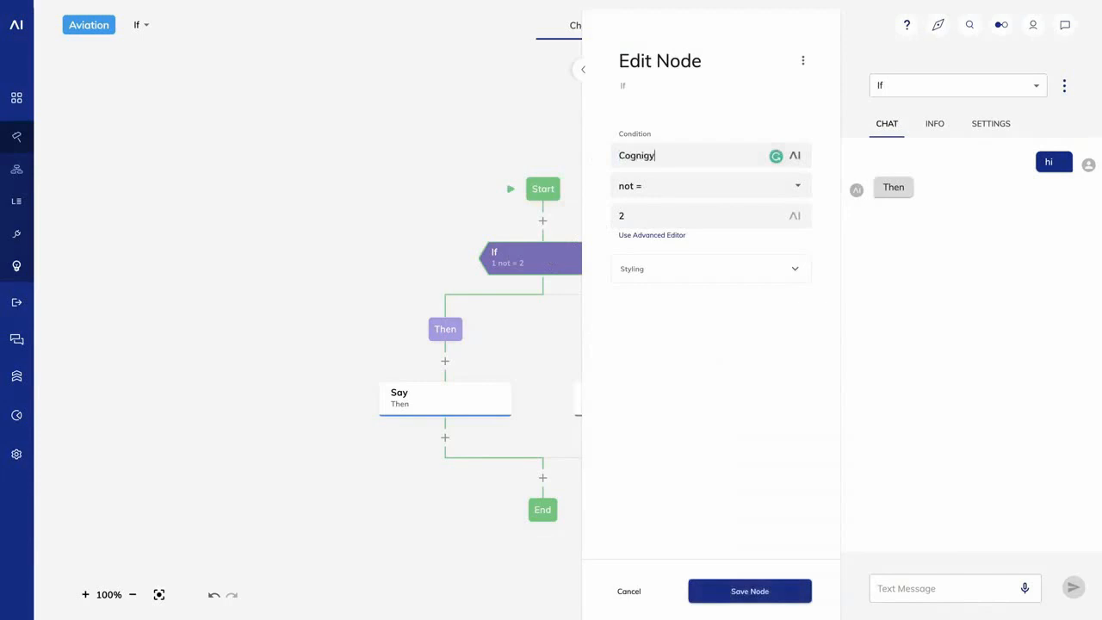
left_click(799, 187)
left_click(680, 359)
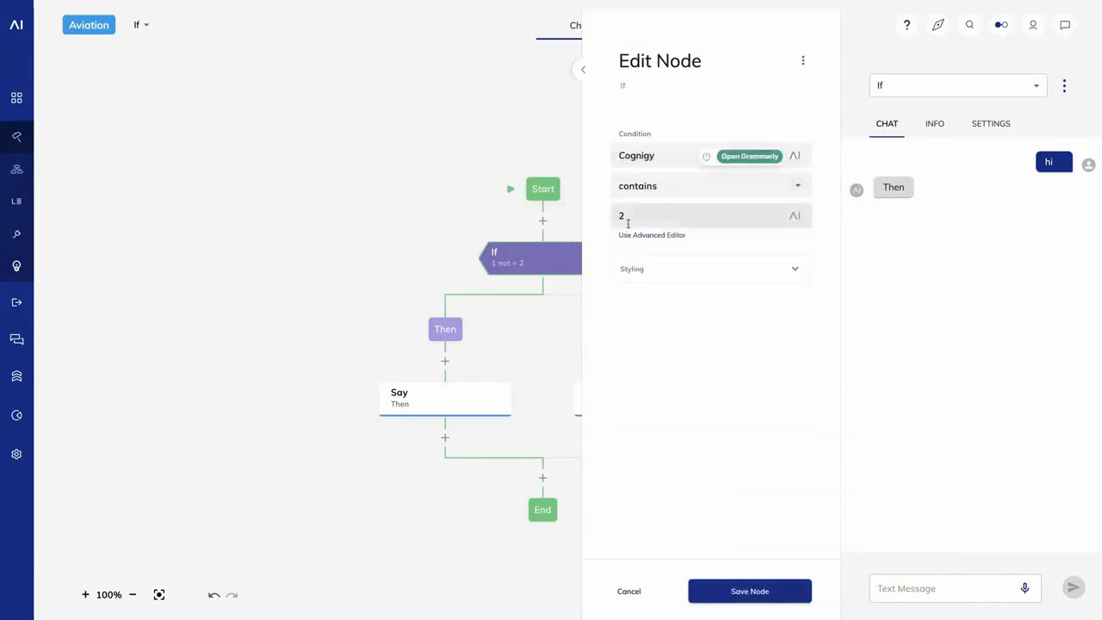
left_click_drag(628, 218, 599, 220)
type("Cog")
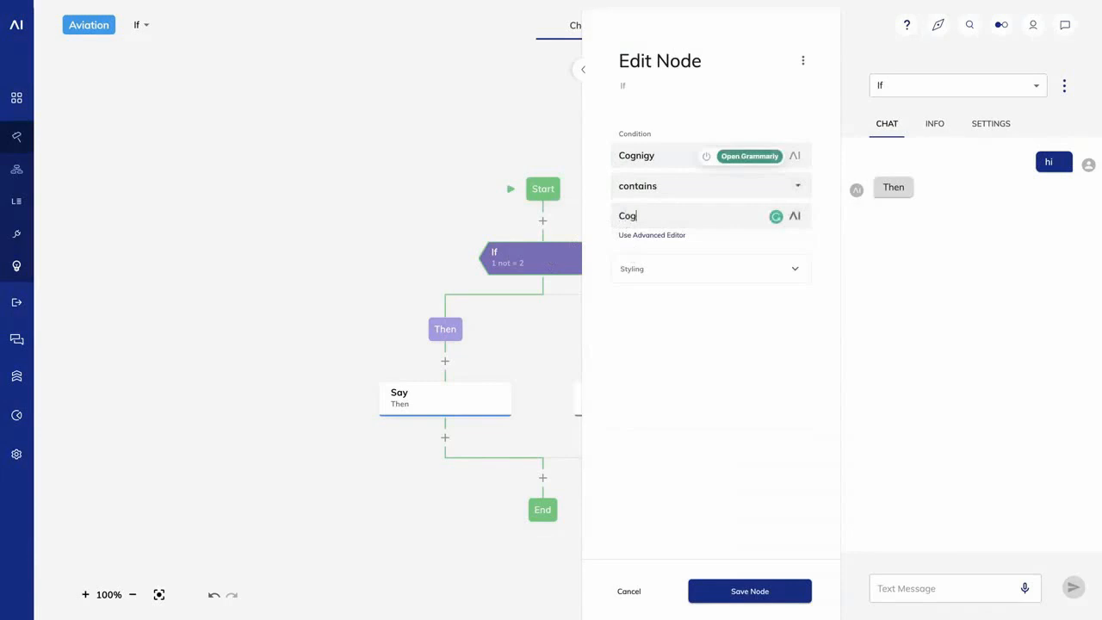
left_click(751, 591)
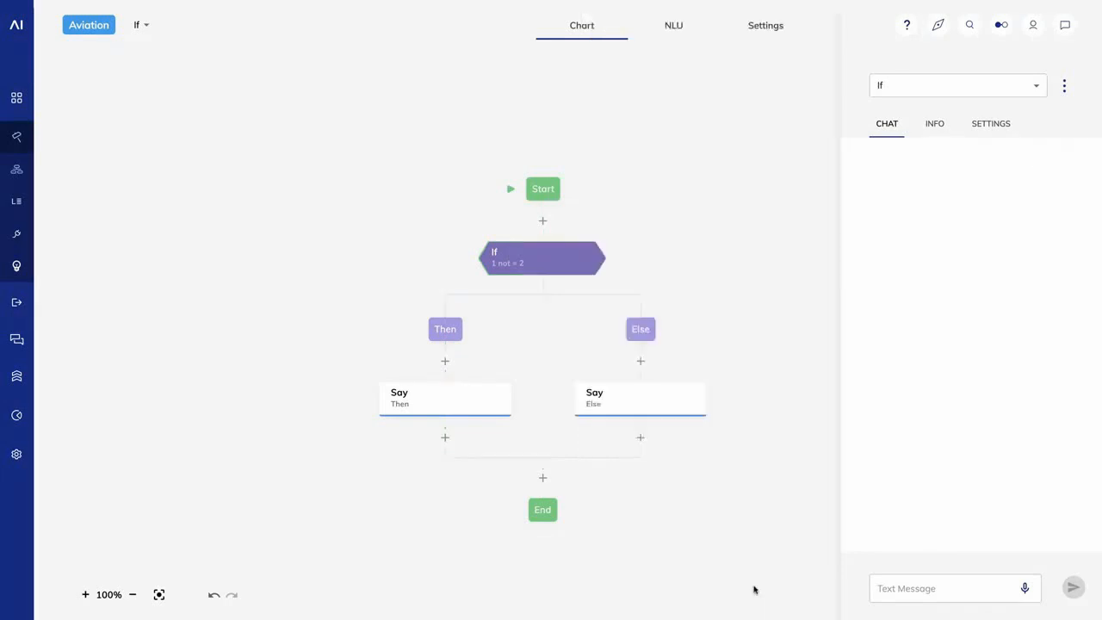
- Test the "Cognigy contains Cog" condition by sending "hi" in the chat
left_click(929, 586)
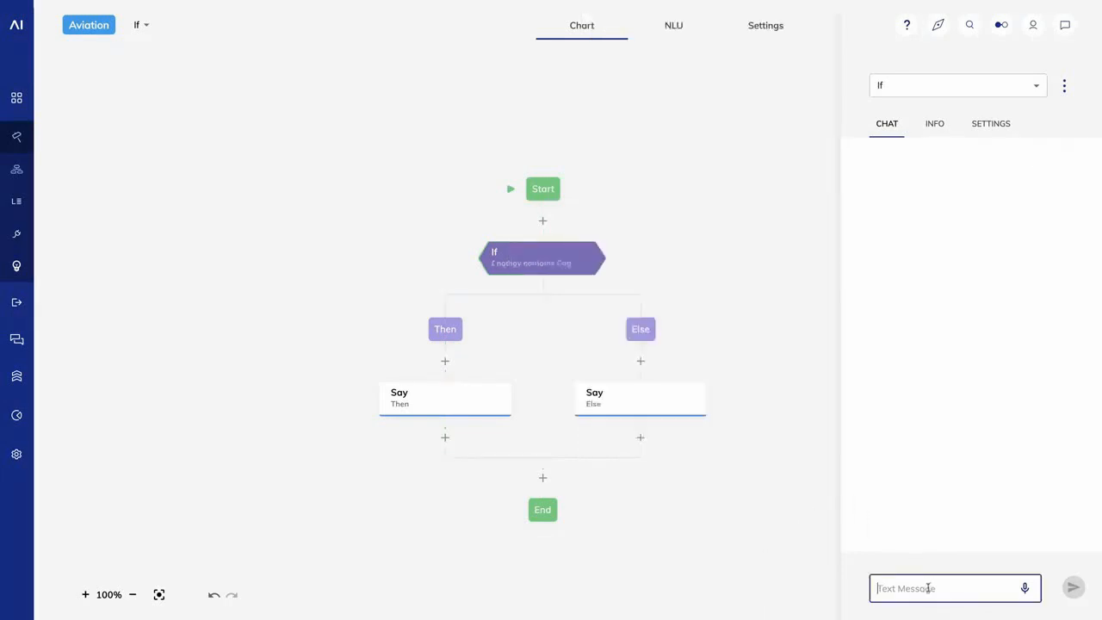
type("hi")
key("Return")
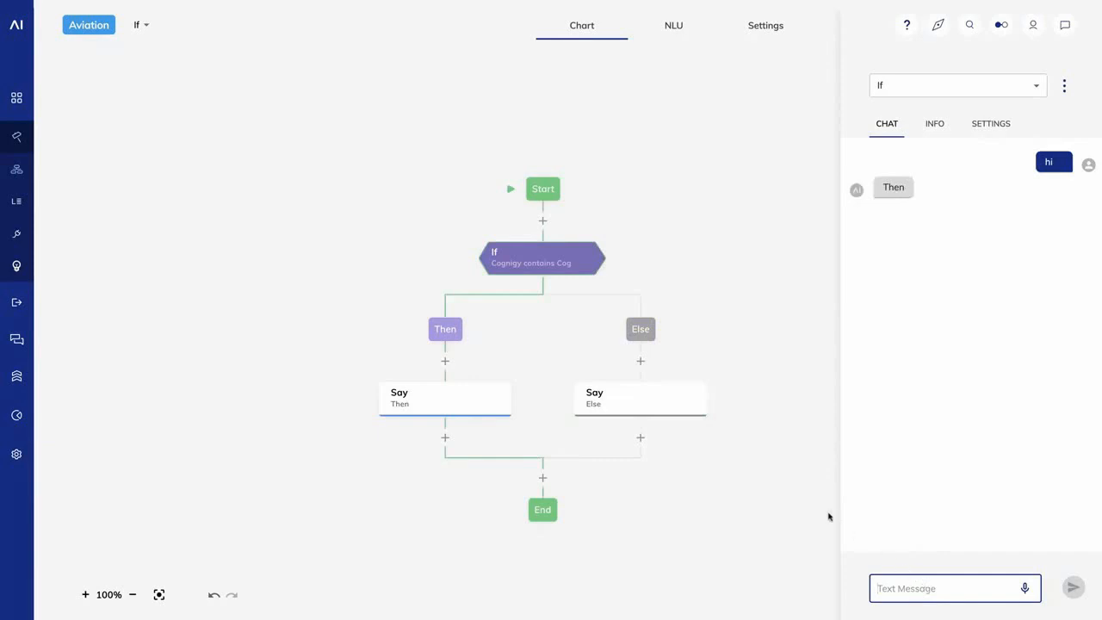
- Change the If node's comparison value to lowercase "cog" and save the node
left_click(540, 263)
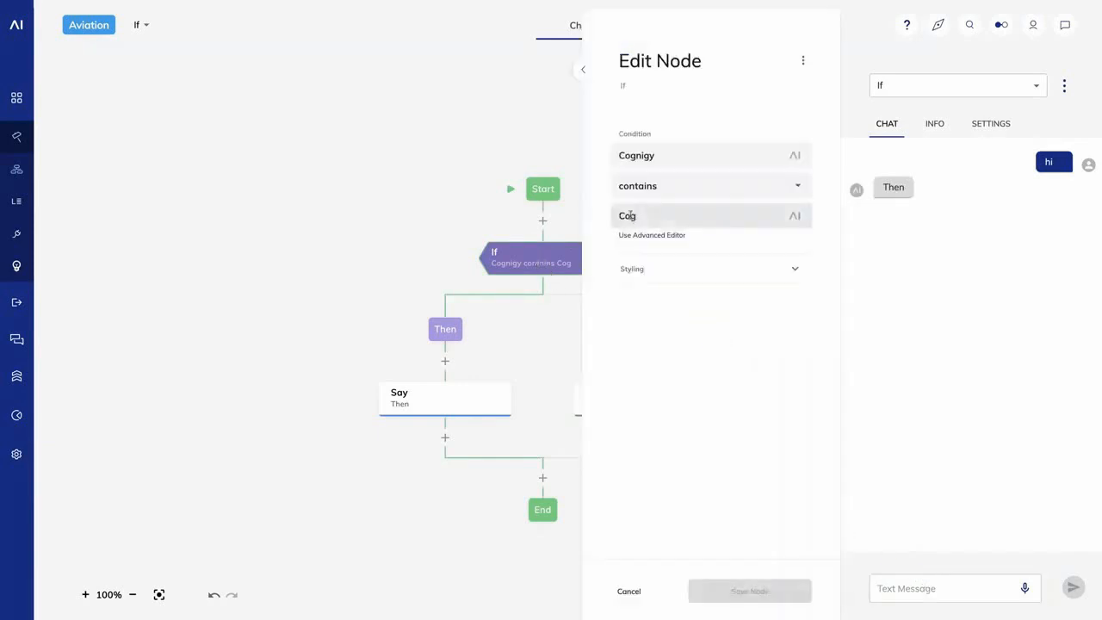
left_click(627, 215)
key("BackSpace")
type("c")
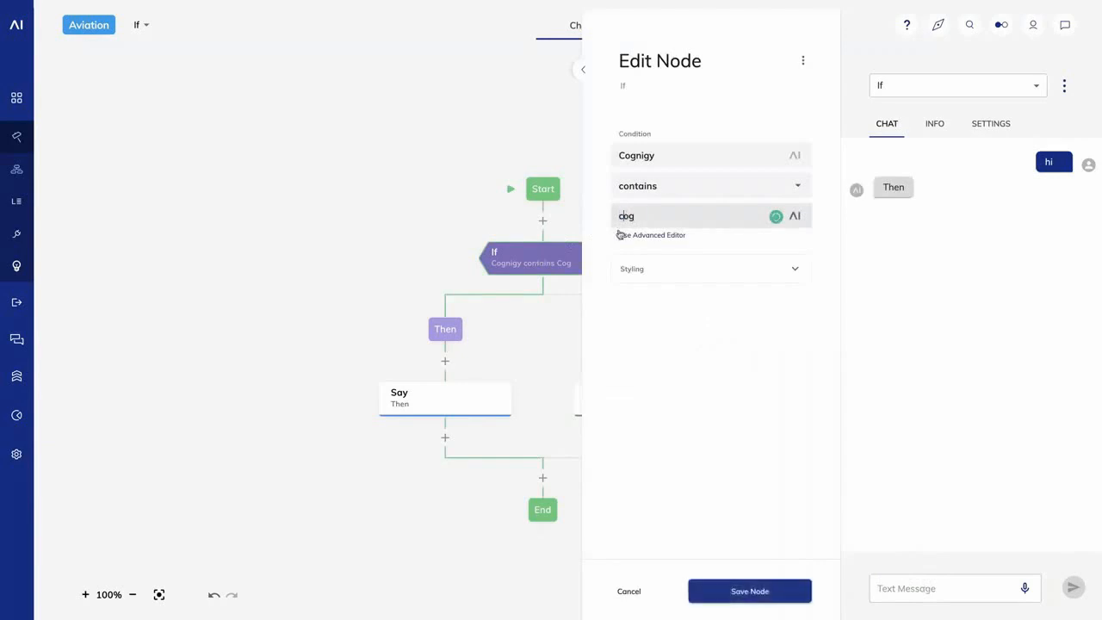
left_click(749, 592)
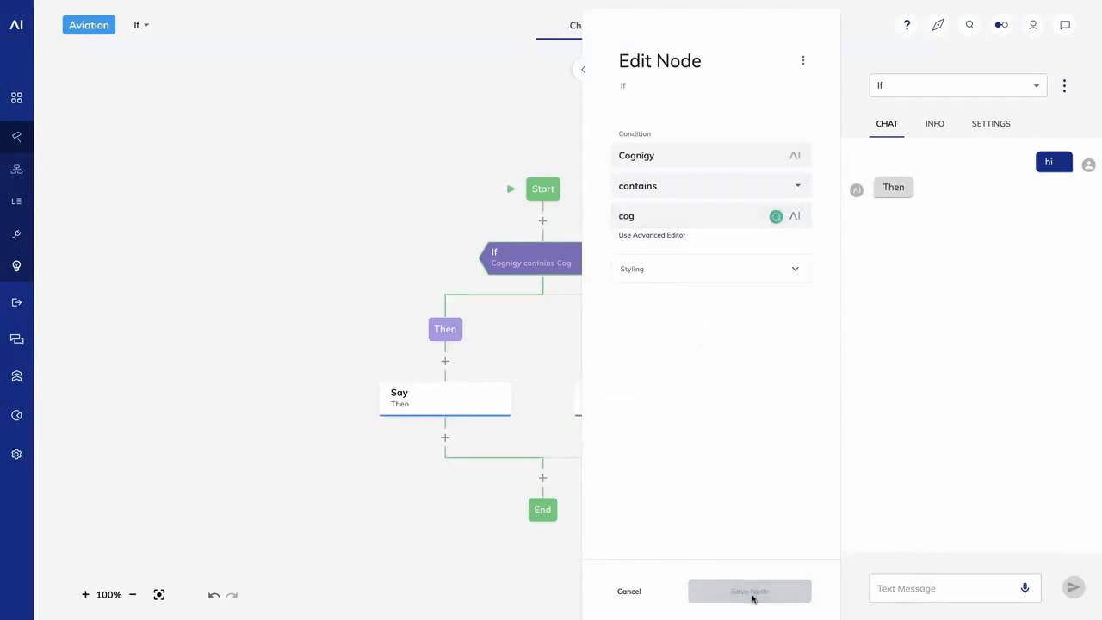
- Test the "Cognigy contains cog" condition by sending "hi" in the chat
left_click(891, 587)
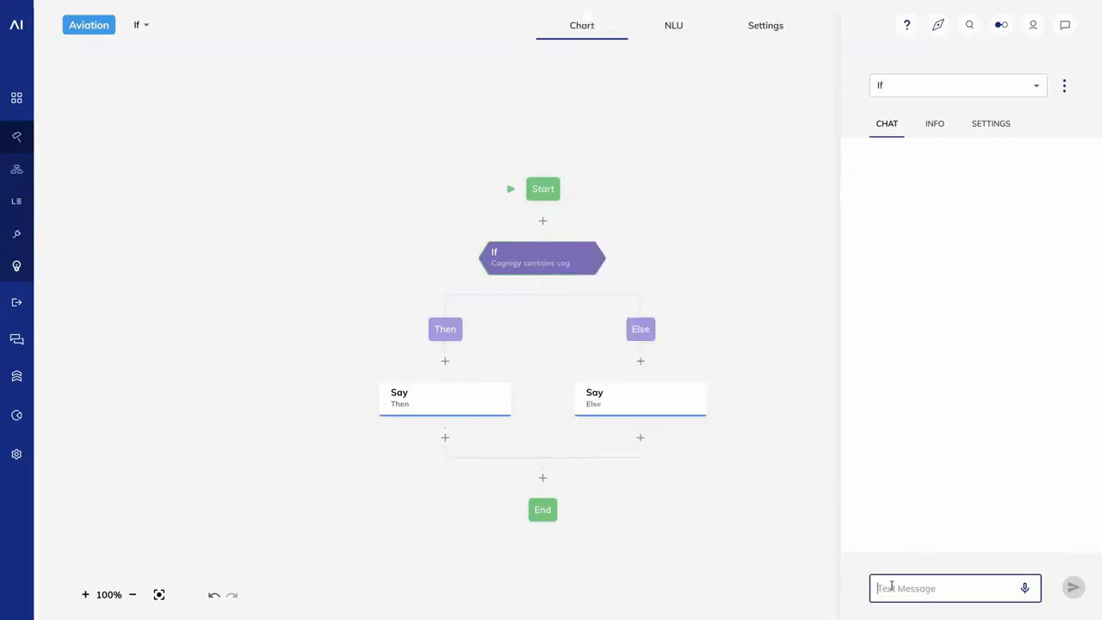
type("hi")
key("Return")
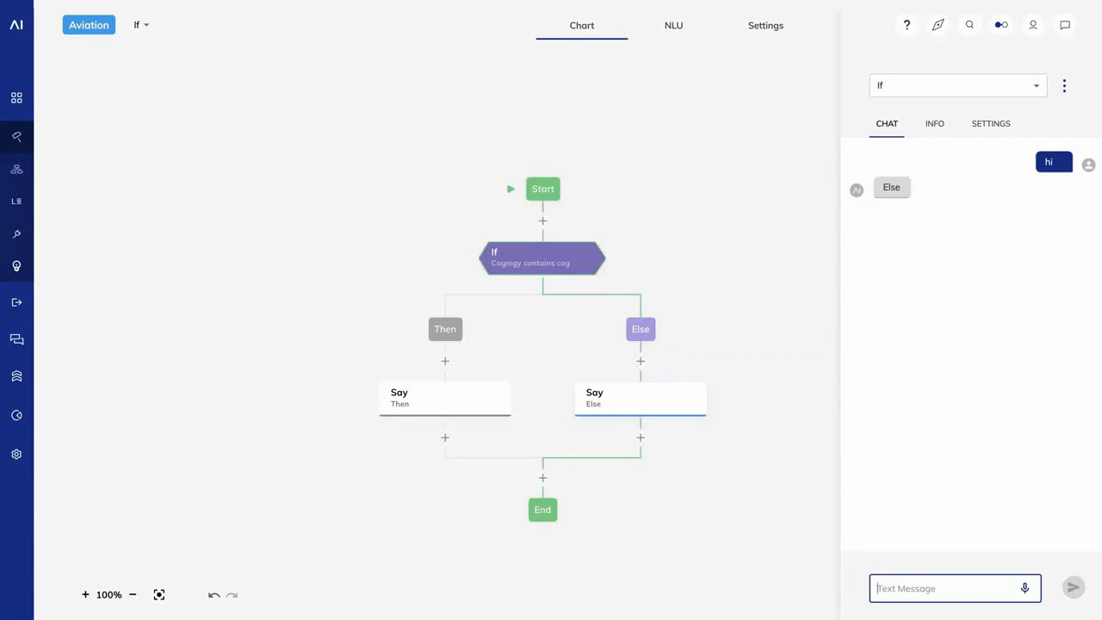
- Insert a Question node between the Start and If nodes, and hide the chat
left_click(543, 223)
left_click(580, 365)
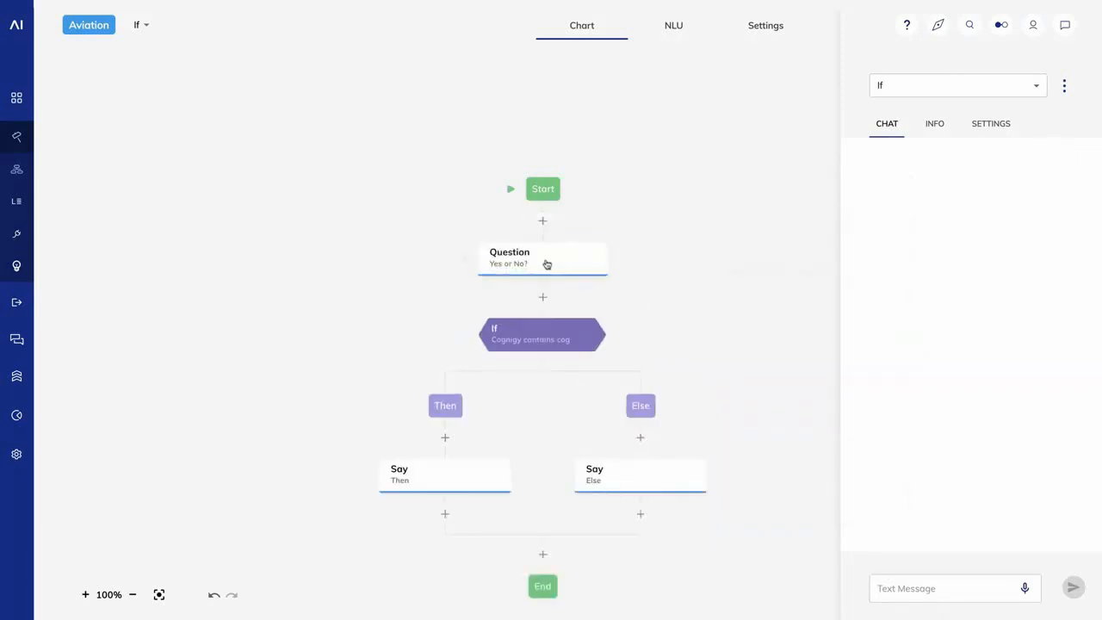
left_click(1065, 25)
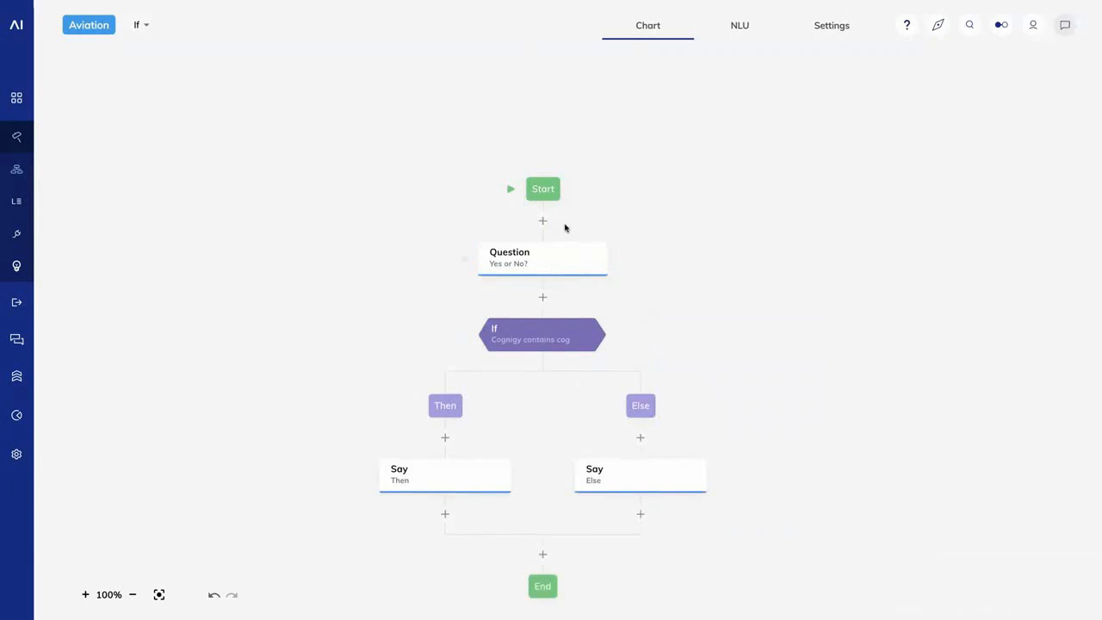
- Set the Question node's text to "Is it raining outside?" and save the node
left_click(538, 260)
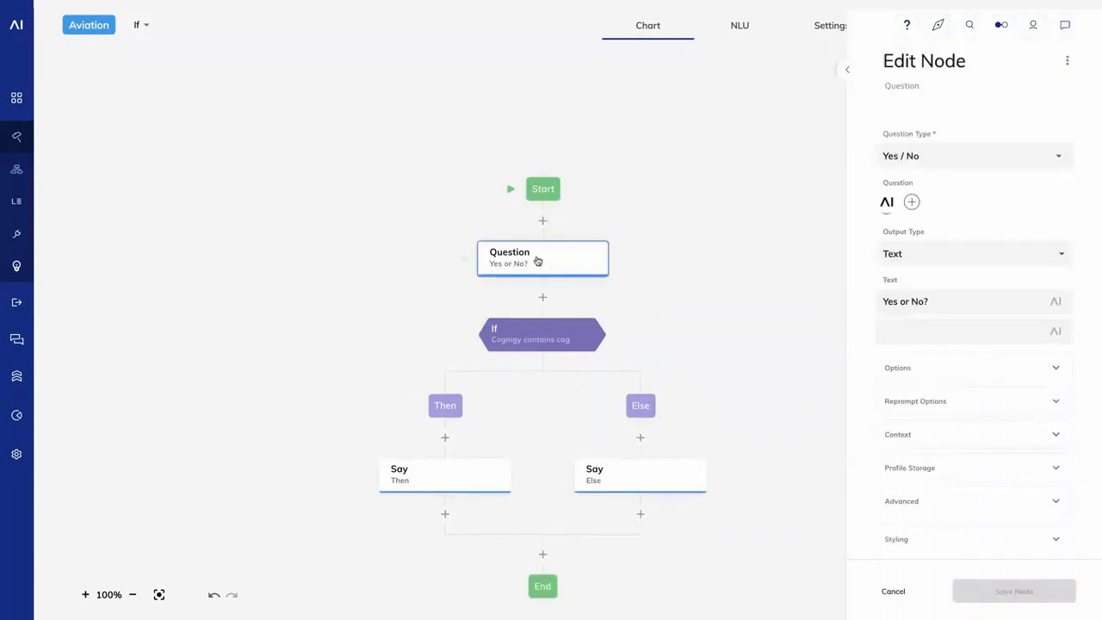
left_click_drag(935, 302, 878, 300)
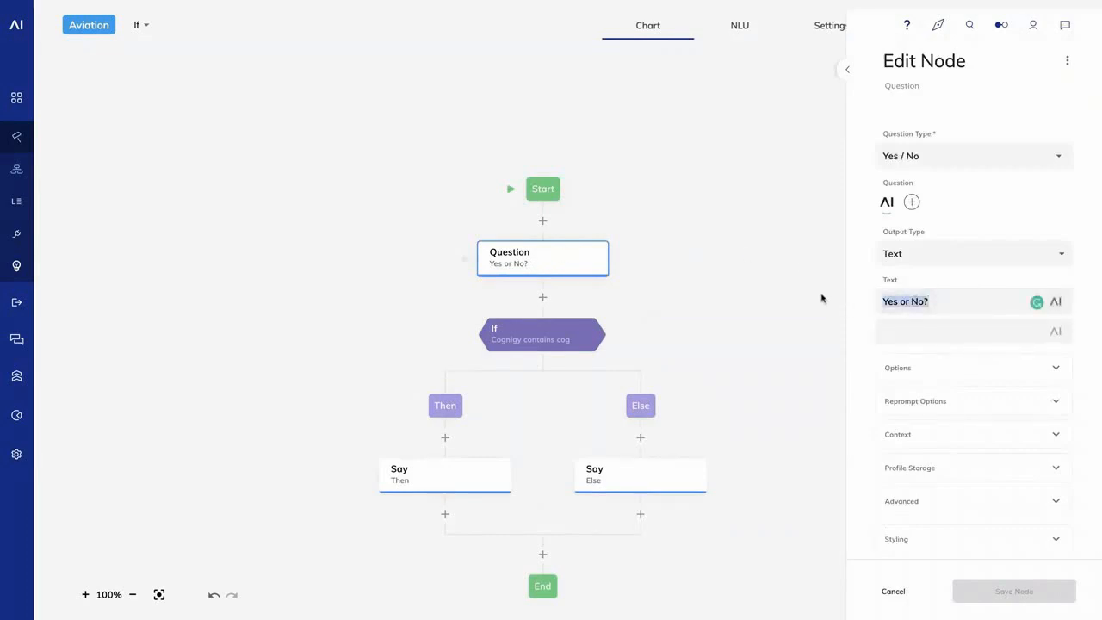
type("Is it raining o")
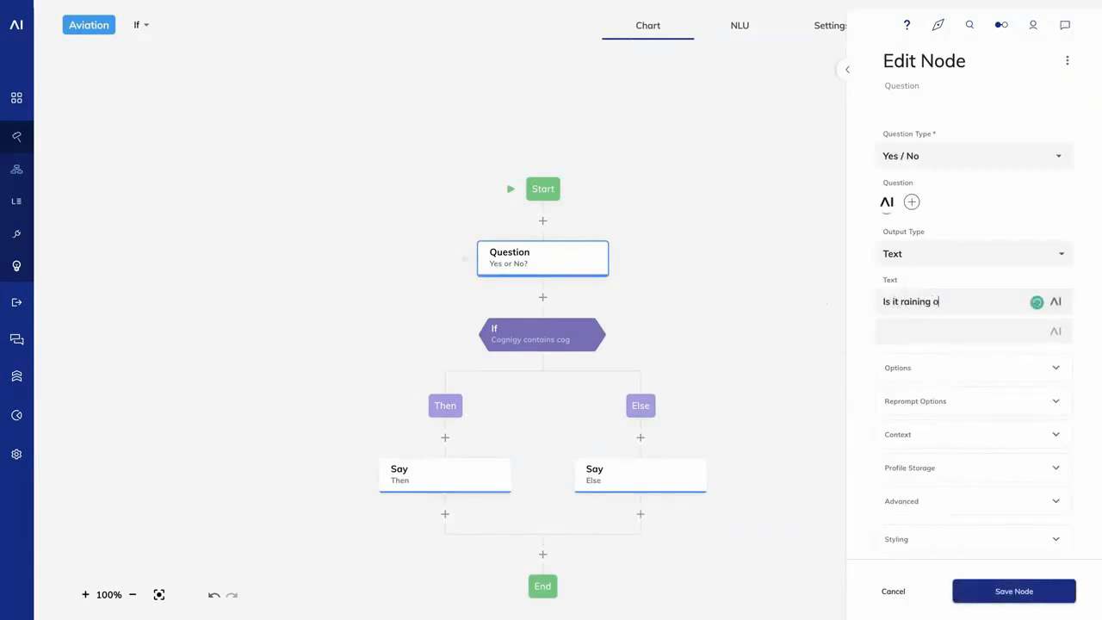
type("utside?")
left_click(1002, 592)
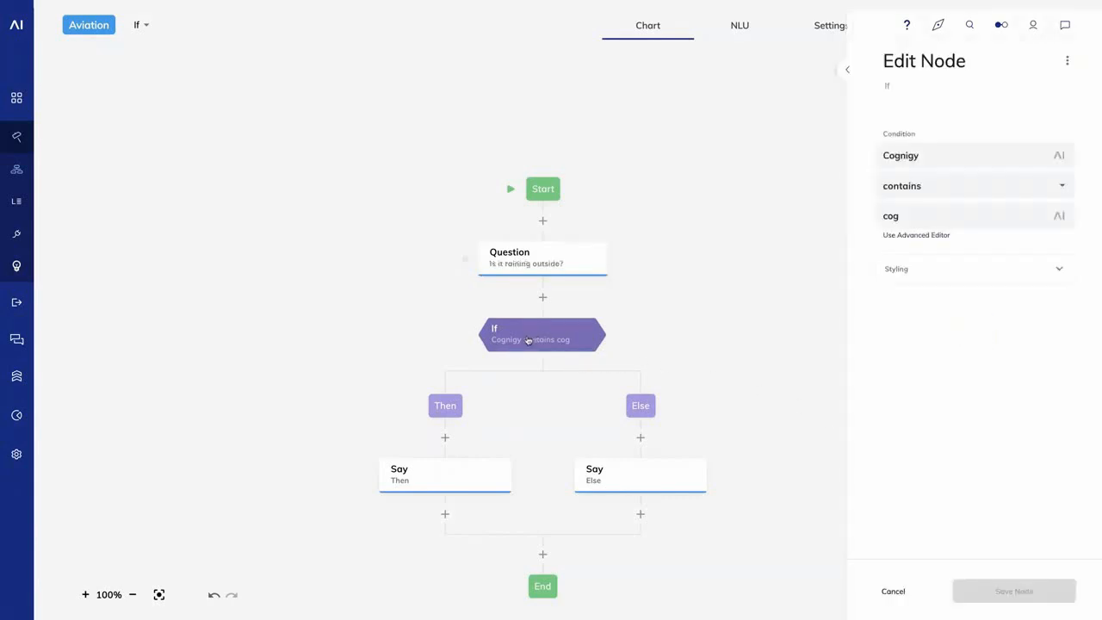
- Set the If node's condition to Last Question Result "is yes" and save the node
left_click_drag(930, 155, 841, 157)
key("BackSpace")
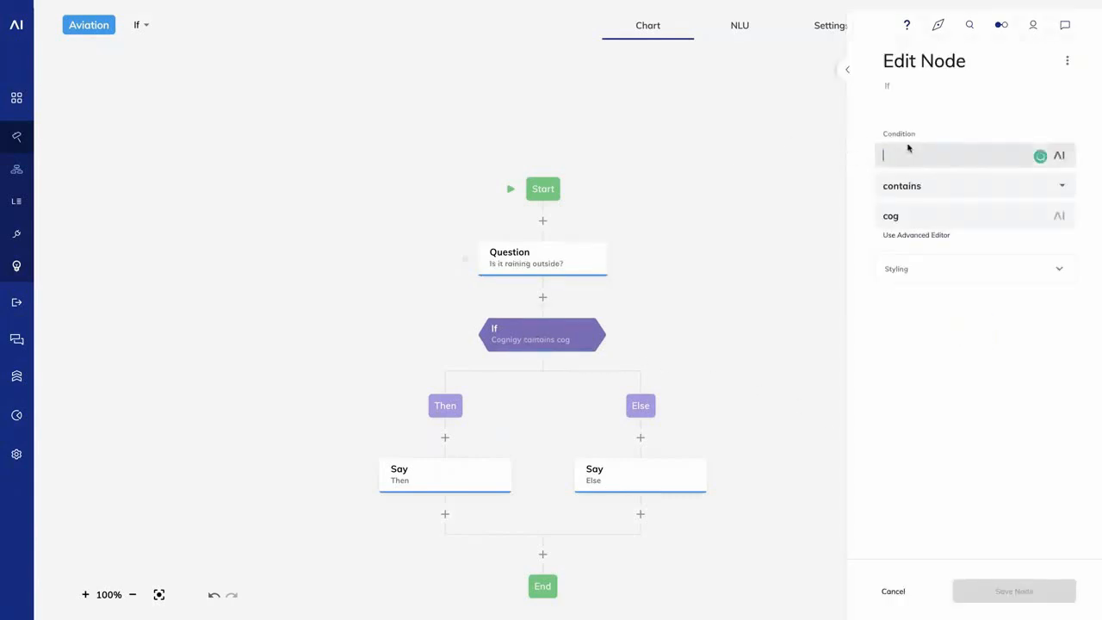
left_click(1058, 155)
type("las")
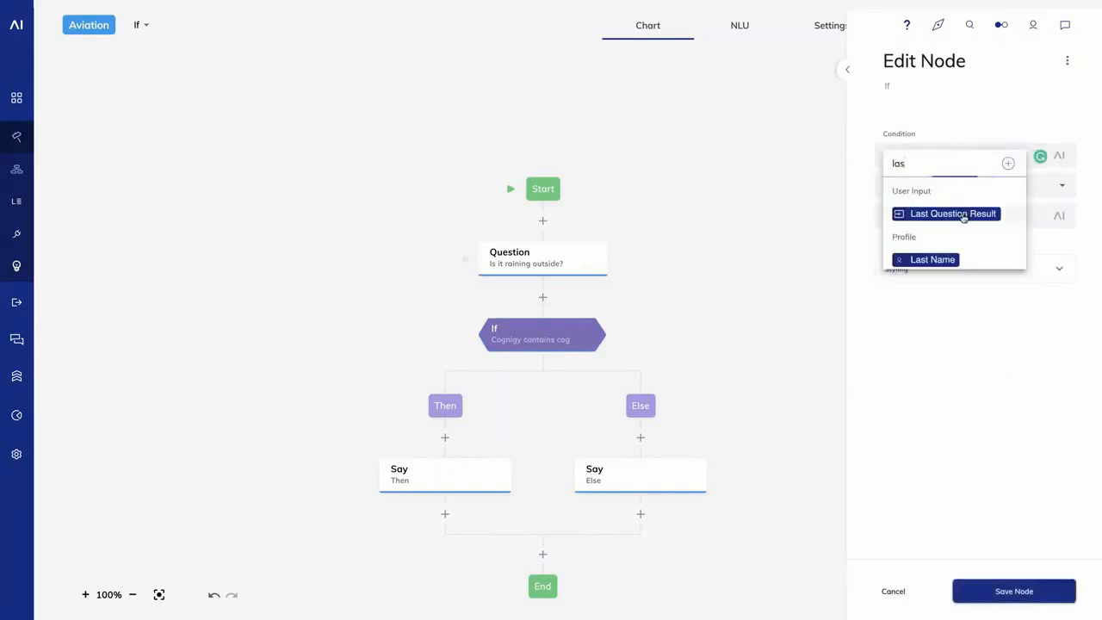
left_click(954, 214)
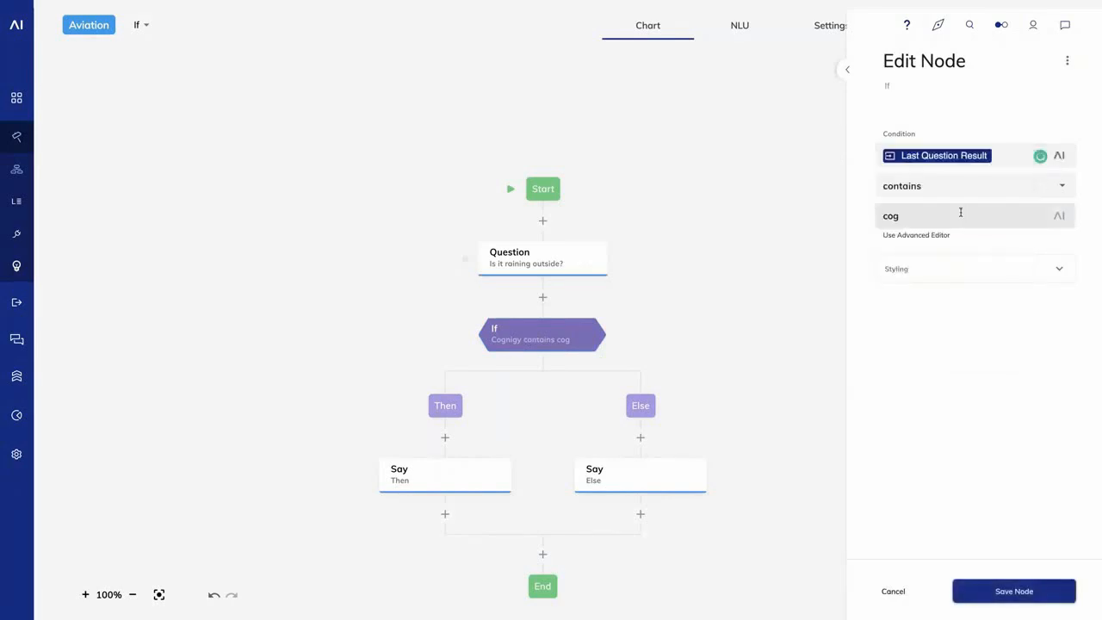
left_click(1061, 188)
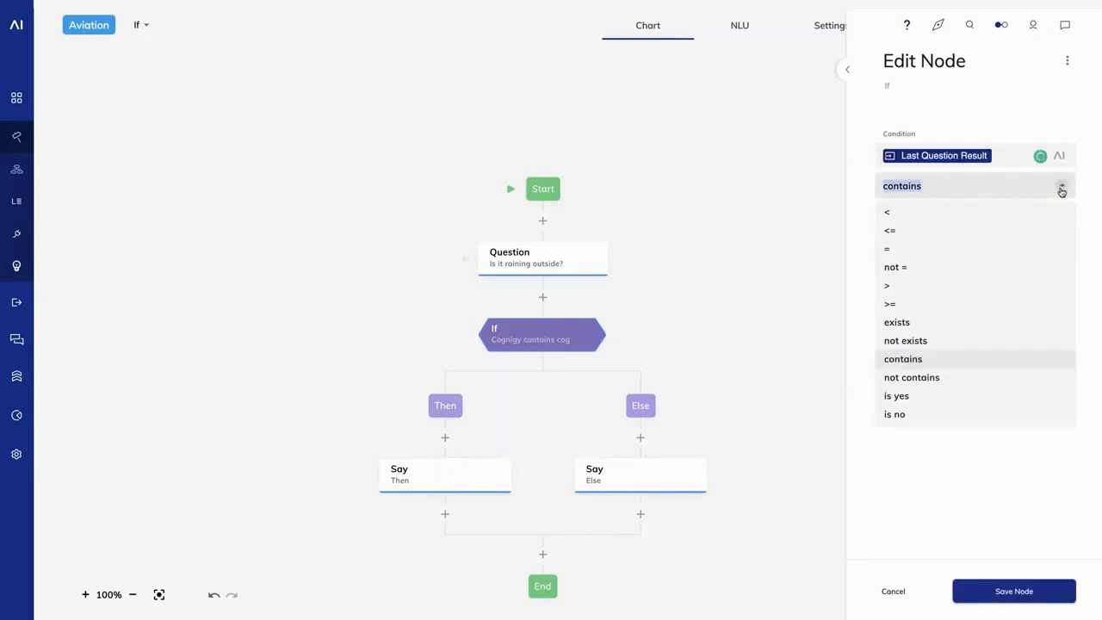
left_click(939, 403)
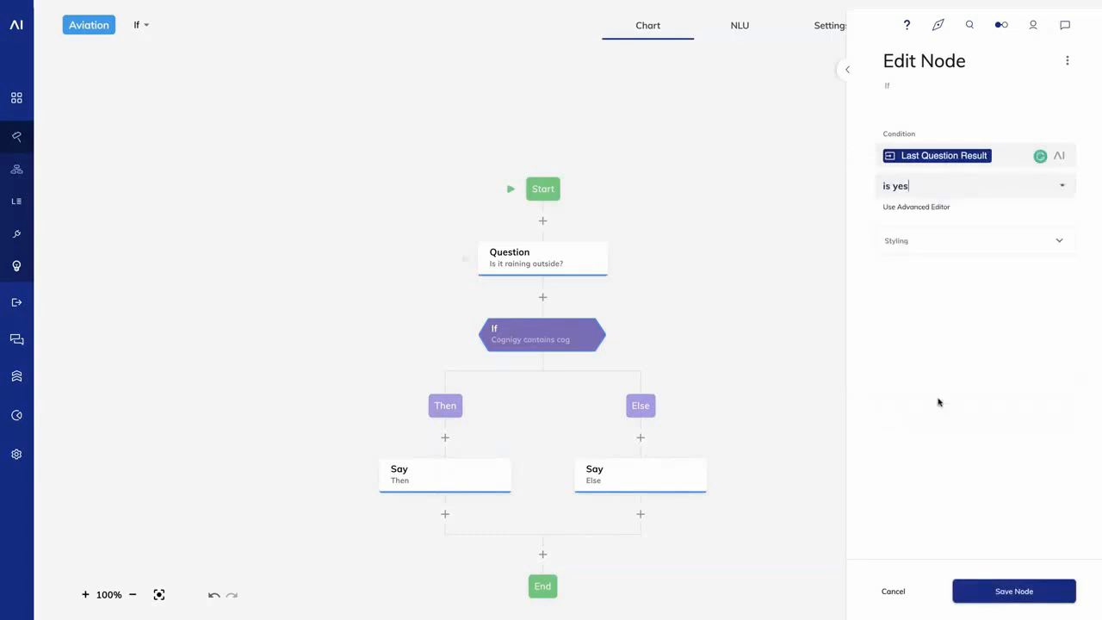
left_click(986, 592)
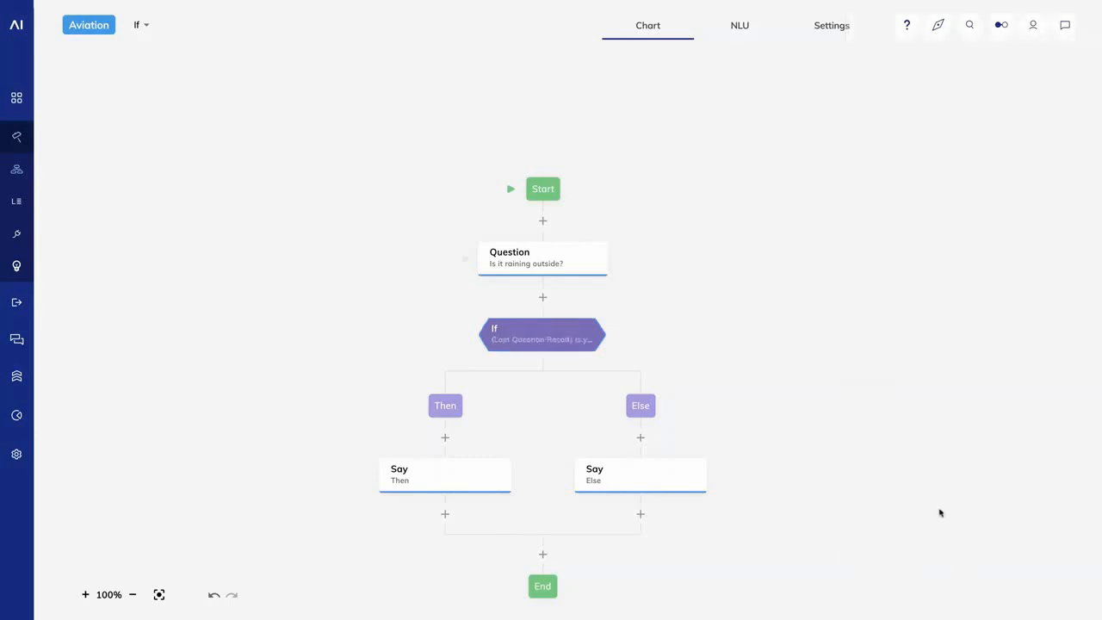
- Reopen the chat and test the yes/no condition by sending "hi" and answering the question with "yes"
left_click(1068, 26)
left_click(965, 590)
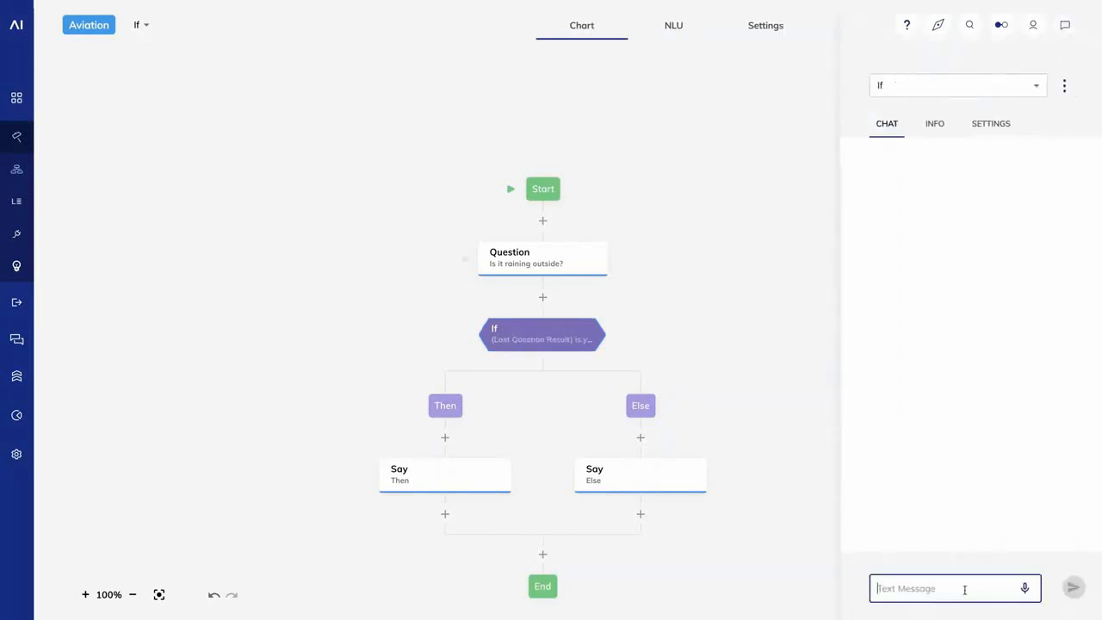
type("hi")
key("Return")
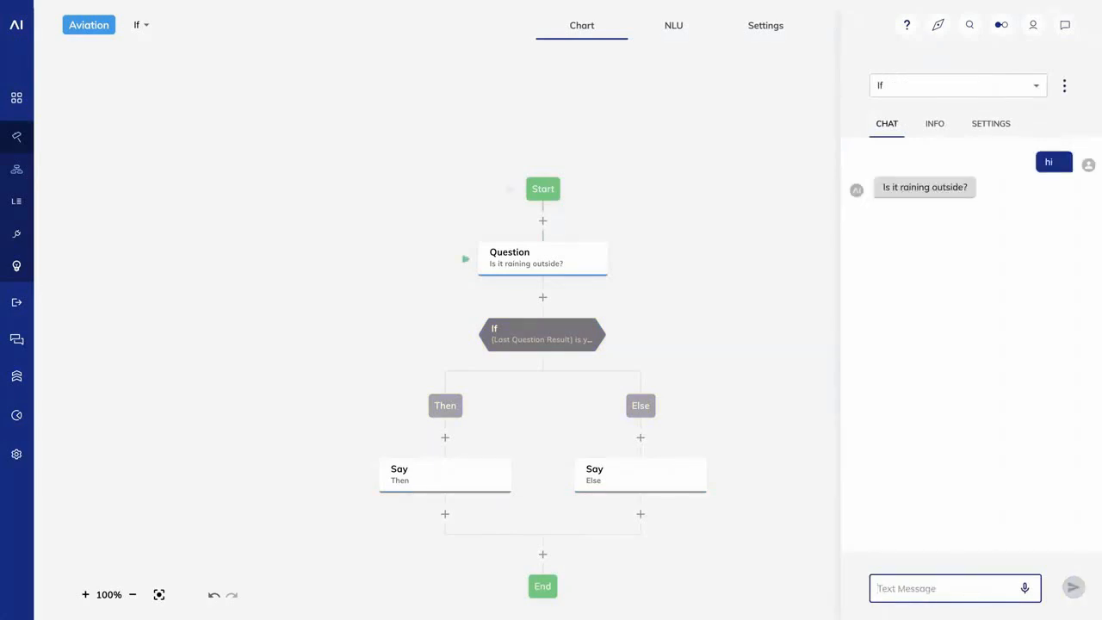
type("yes")
key("Return")
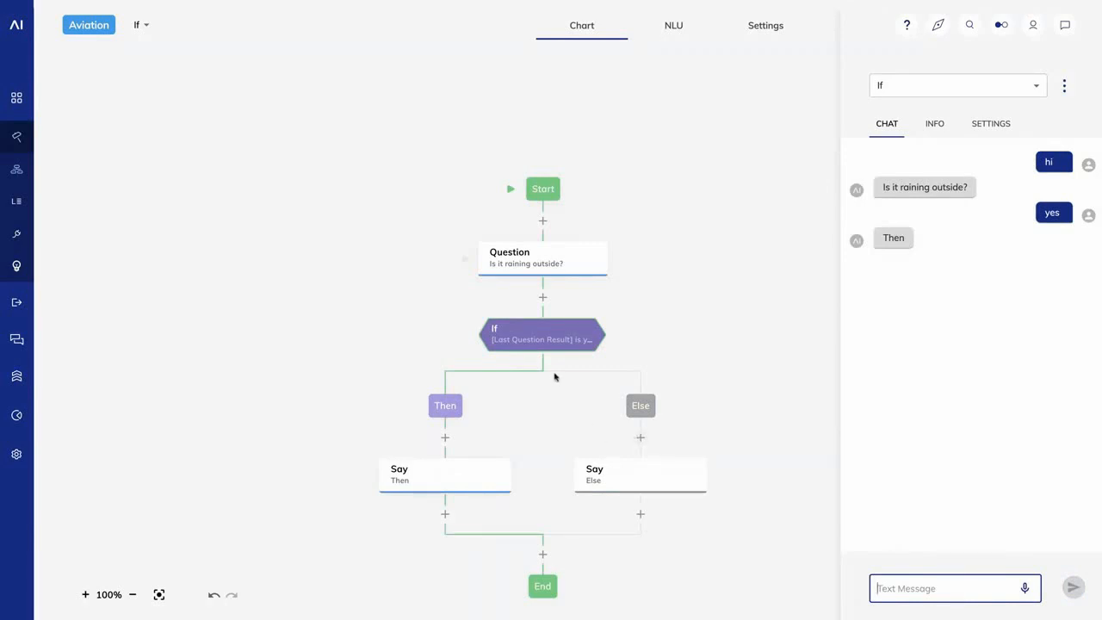
- Change the Question node's type to Number and its text to "How many bags do you want to check?", and save the node
left_click(551, 263)
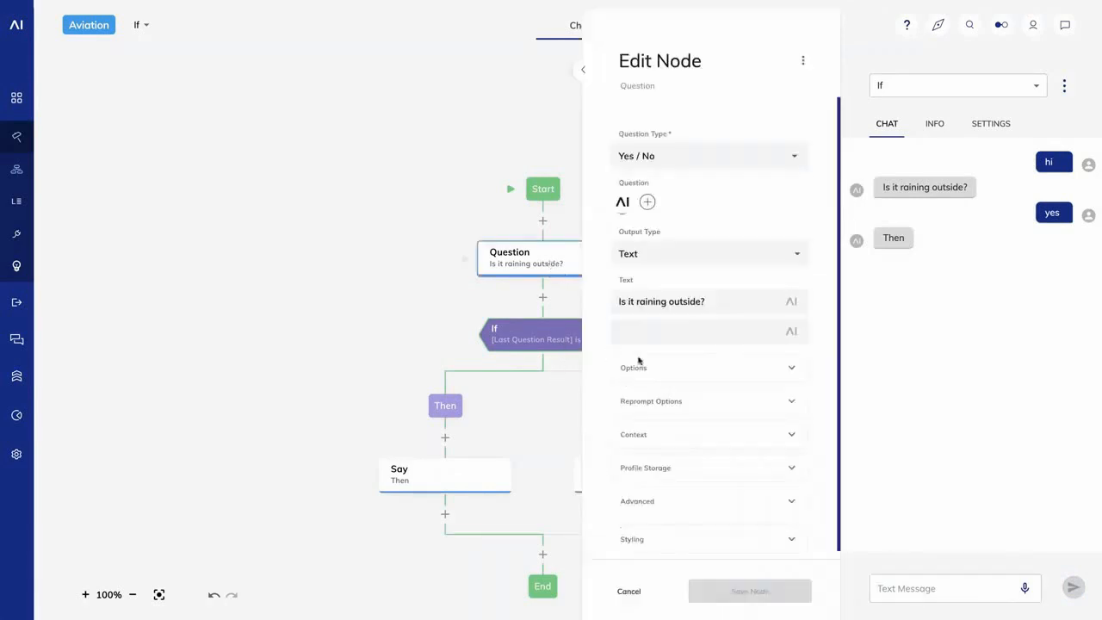
left_click(794, 156)
left_click(639, 275)
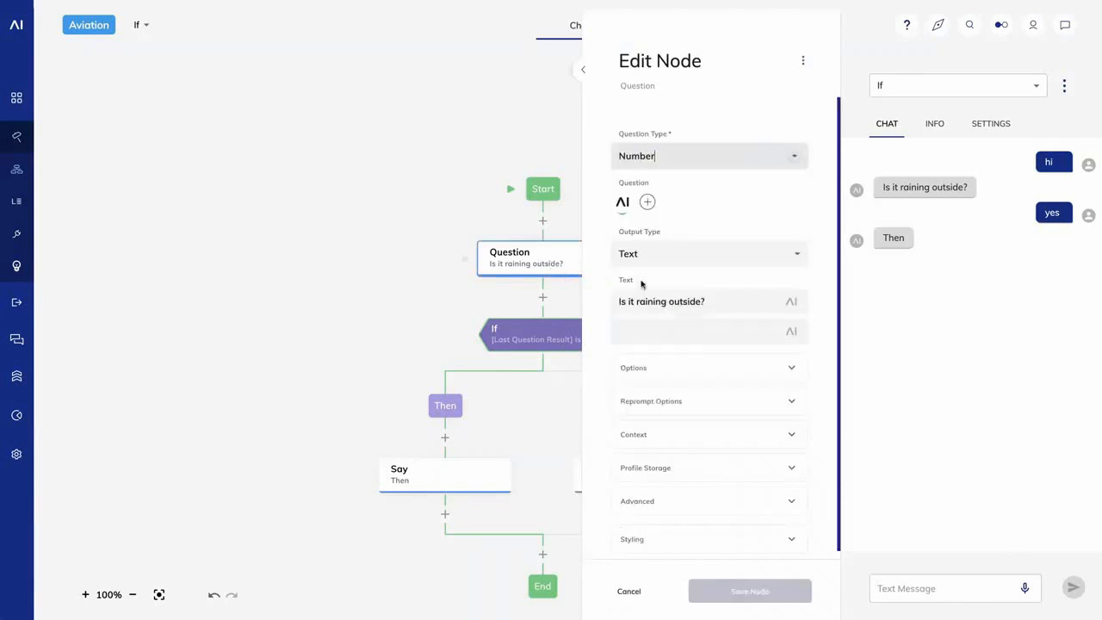
left_click_drag(706, 302, 597, 300)
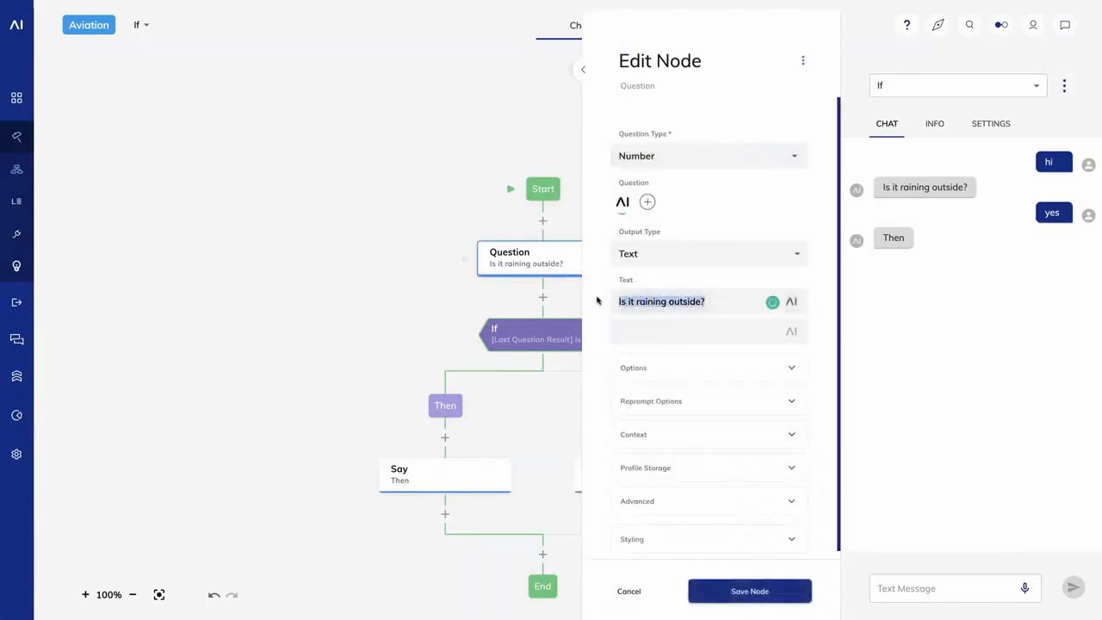
type("How many bags ")
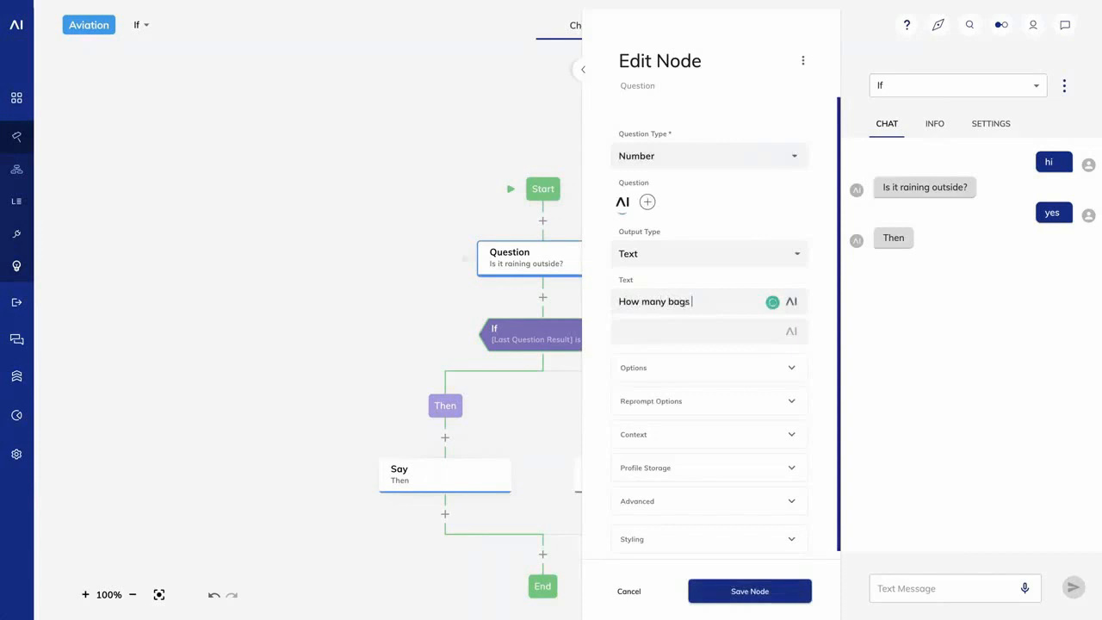
type("do you want to check?")
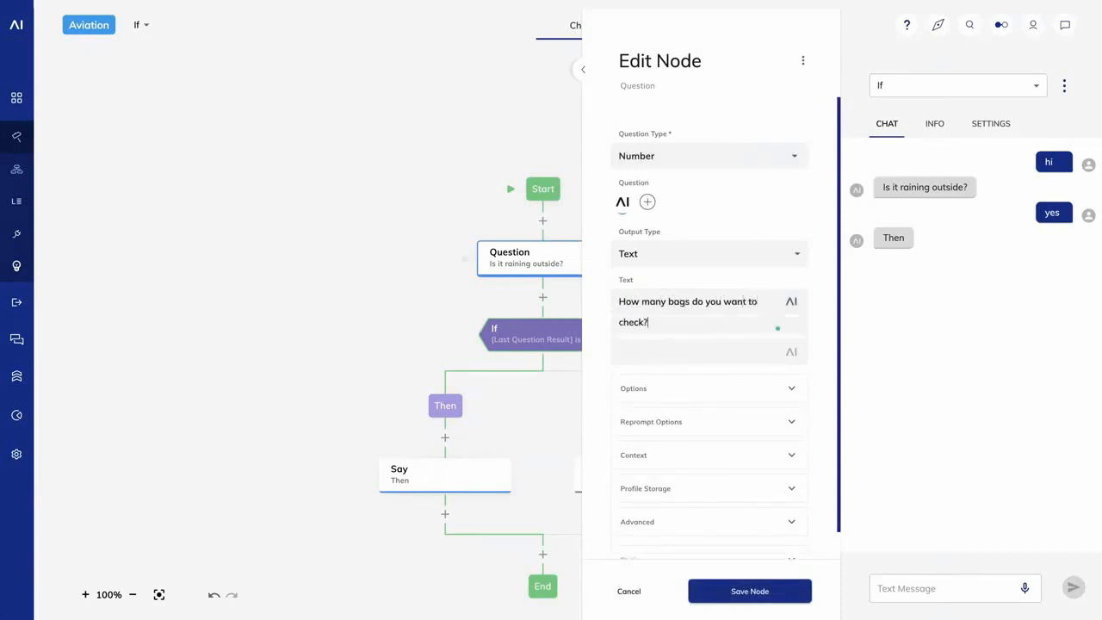
left_click(736, 592)
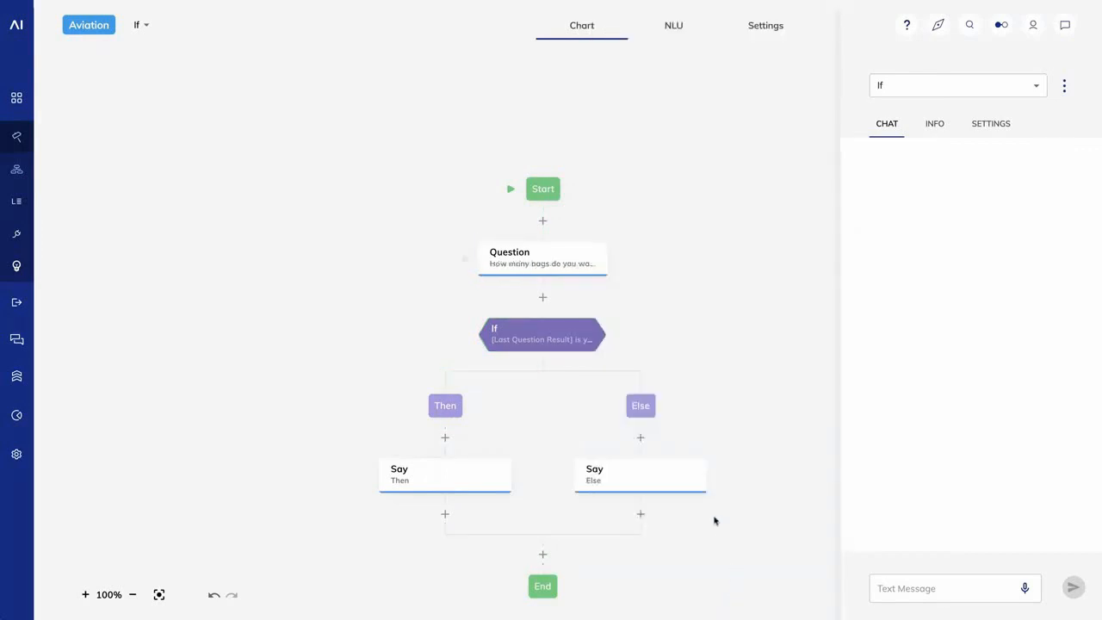
- Set the If node's condition to First Number Slot > 0 and save the node
left_click(530, 342)
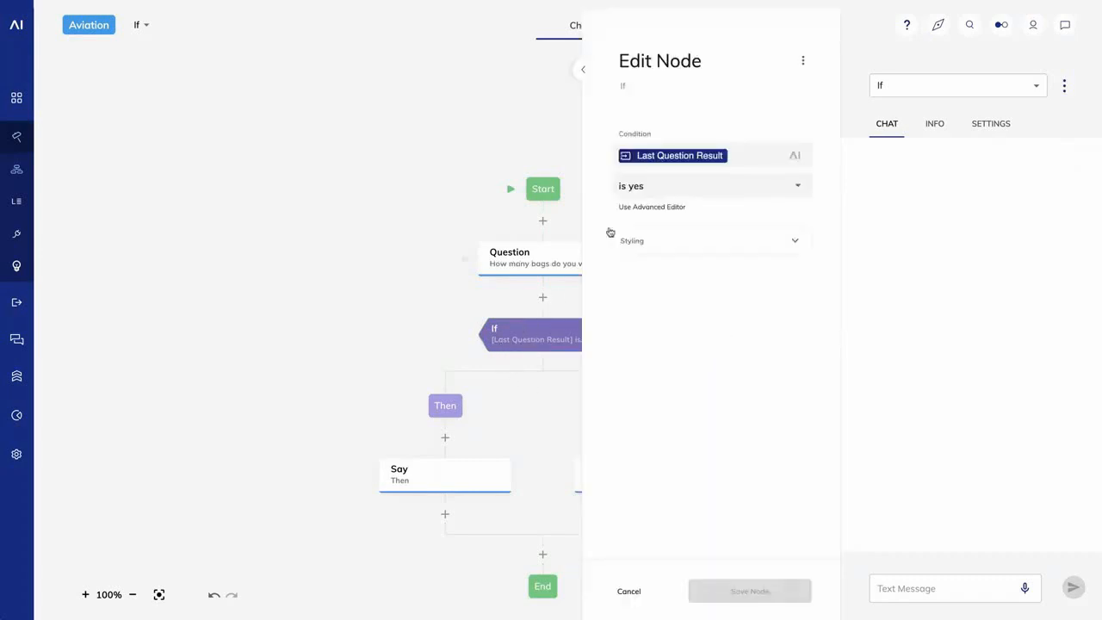
key("BackSpace")
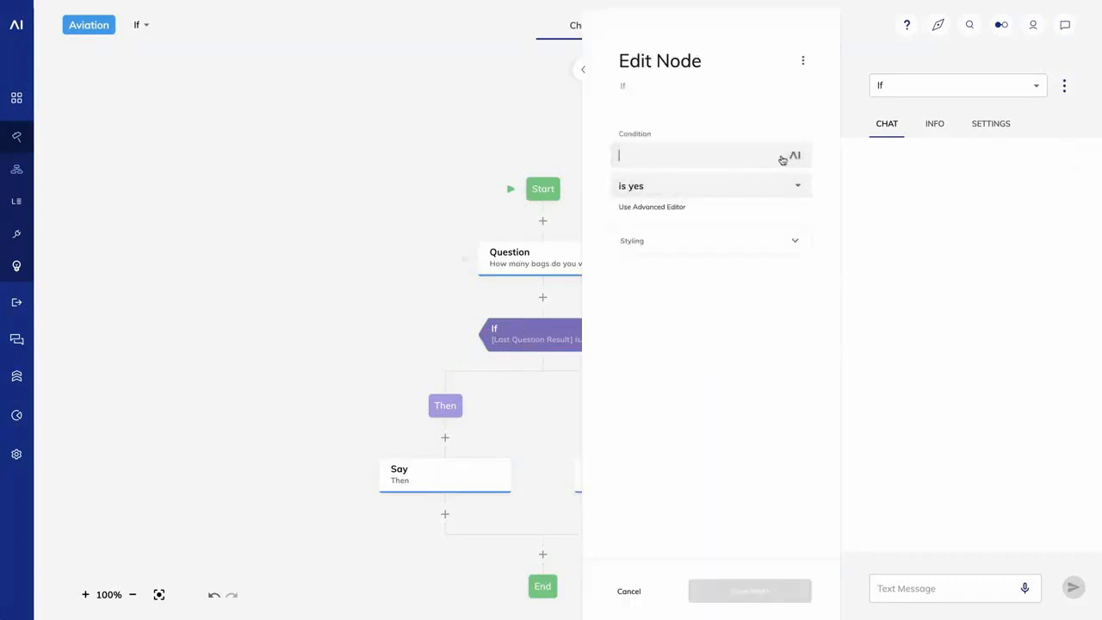
type("fir")
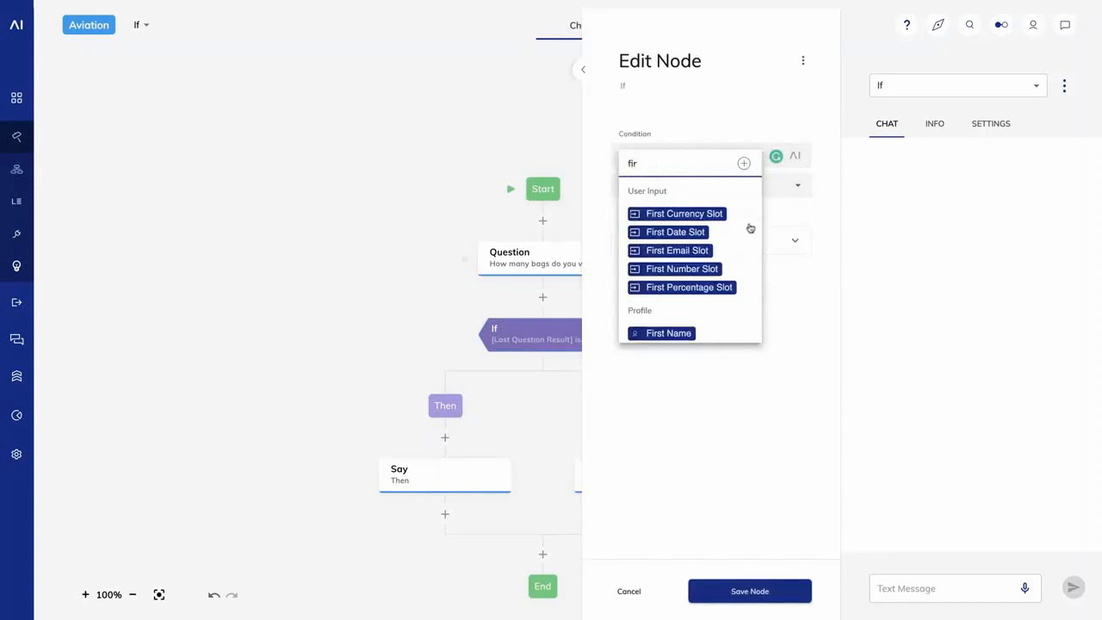
left_click(689, 270)
left_click(792, 191)
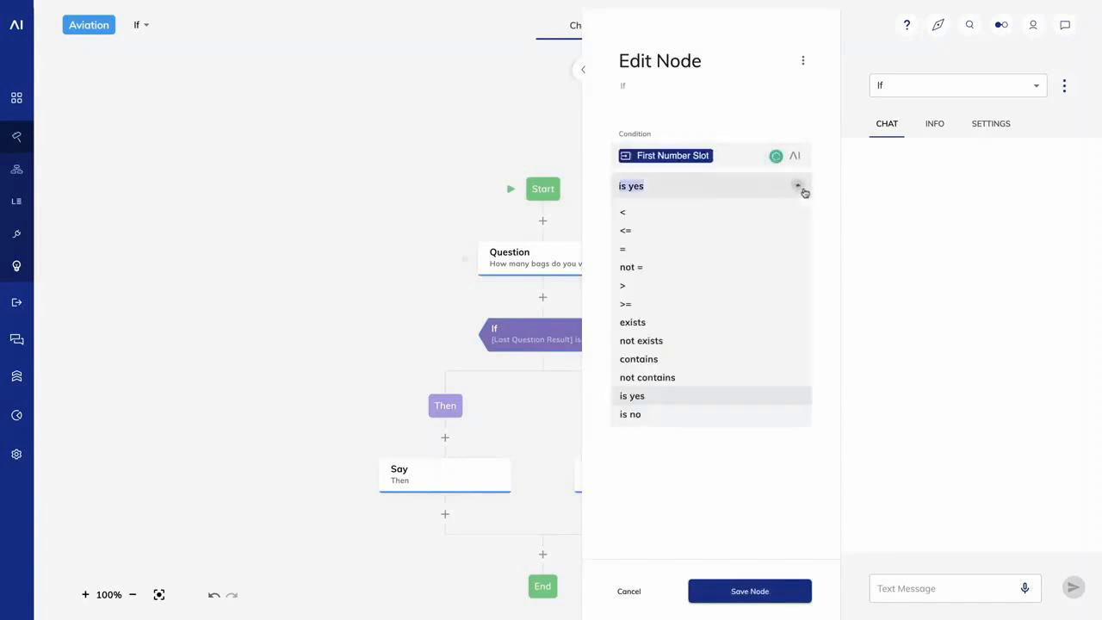
left_click(628, 285)
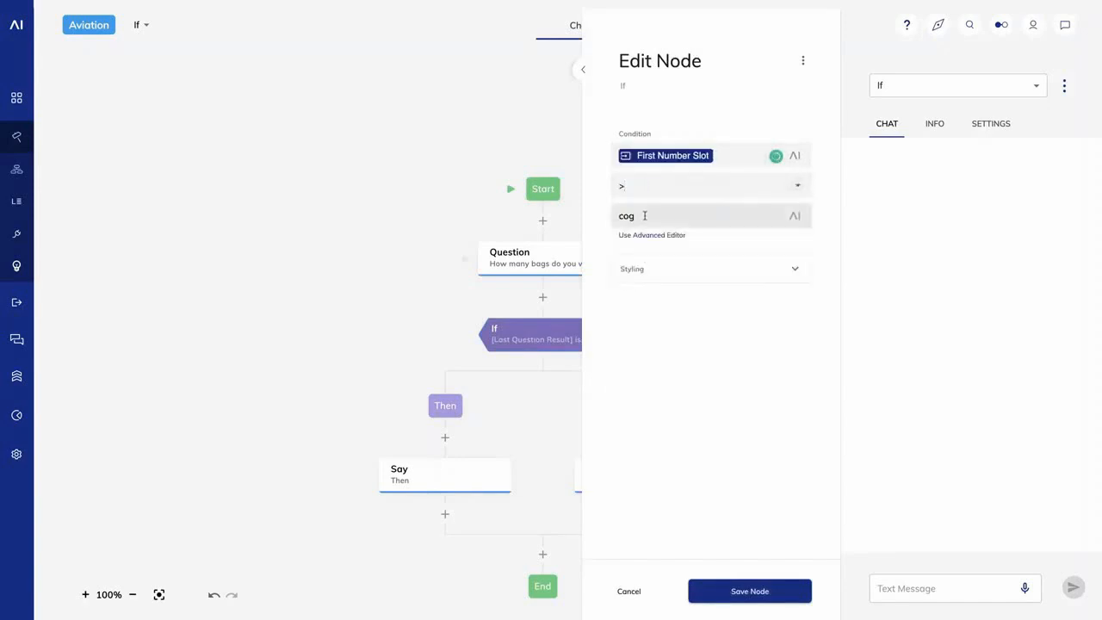
left_click_drag(645, 216, 605, 217)
type("0")
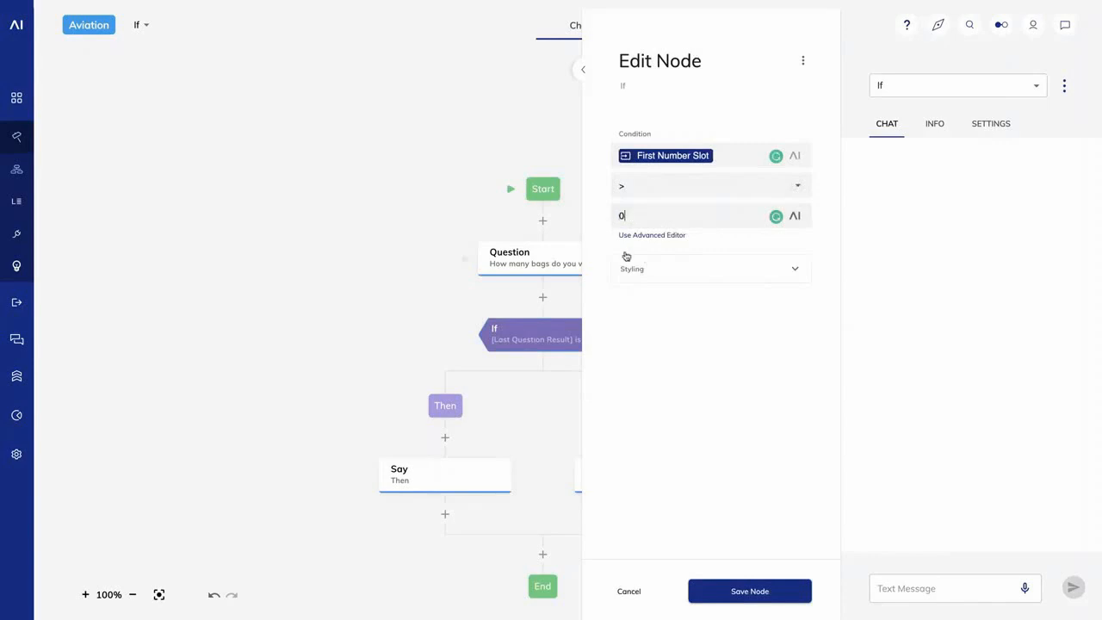
left_click(729, 593)
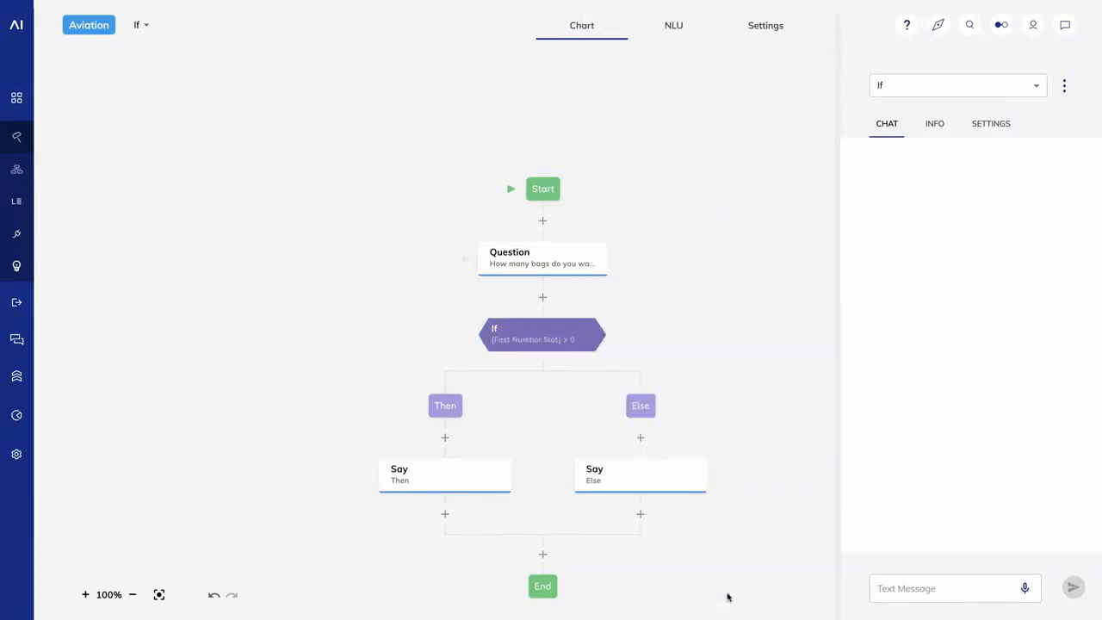
- Test the number condition in the chat by sending "hi" and answering the bag question with 3
left_click(926, 588)
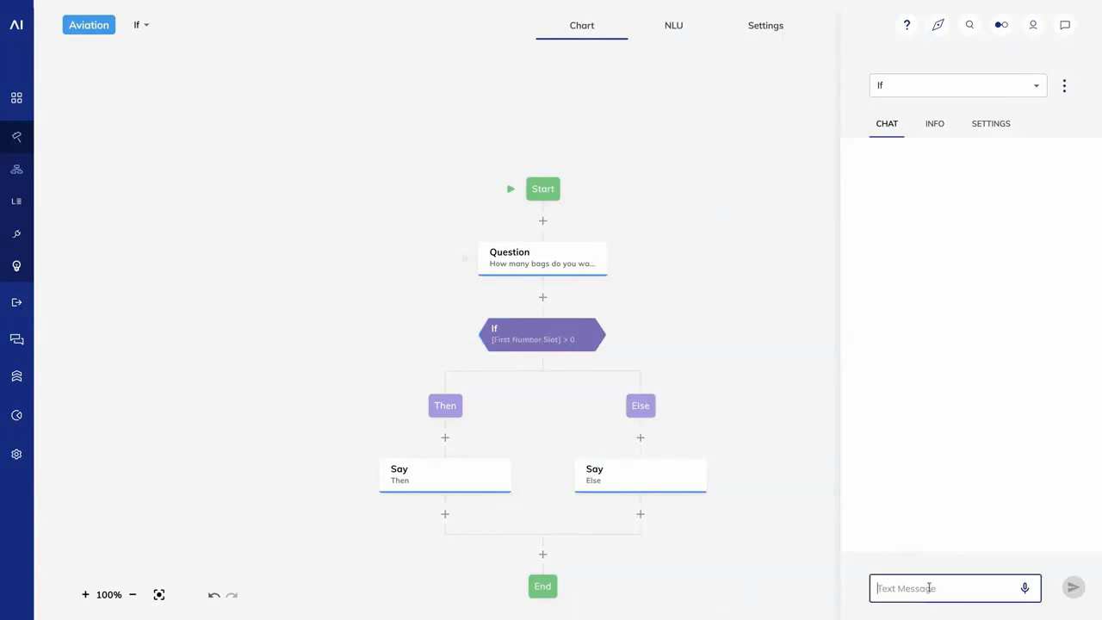
type("hi")
key("Return")
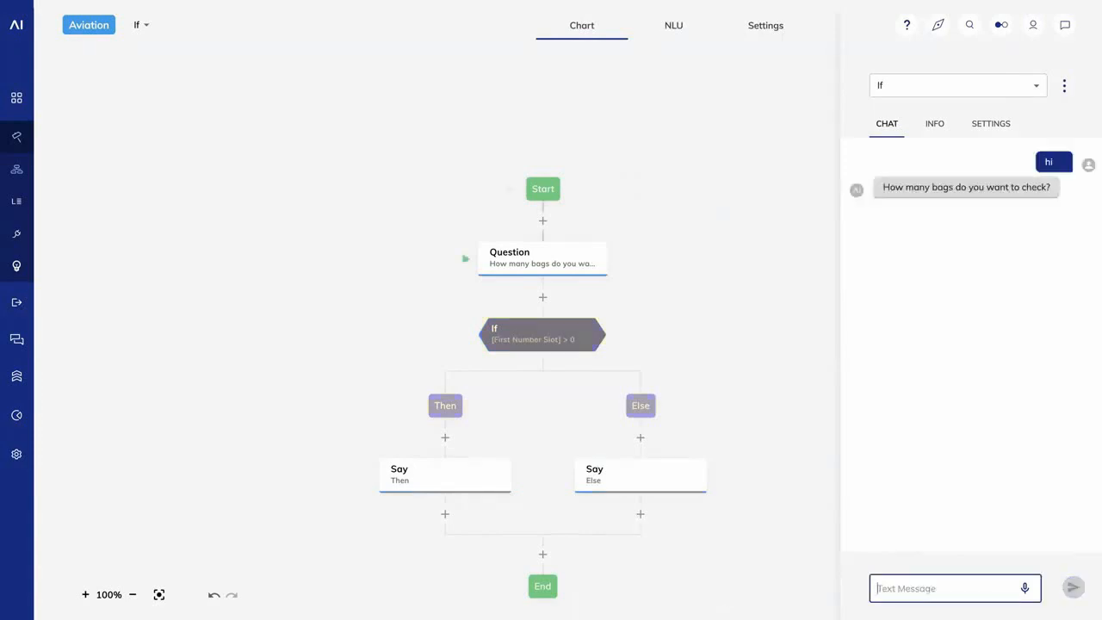
type("3")
key("Return")
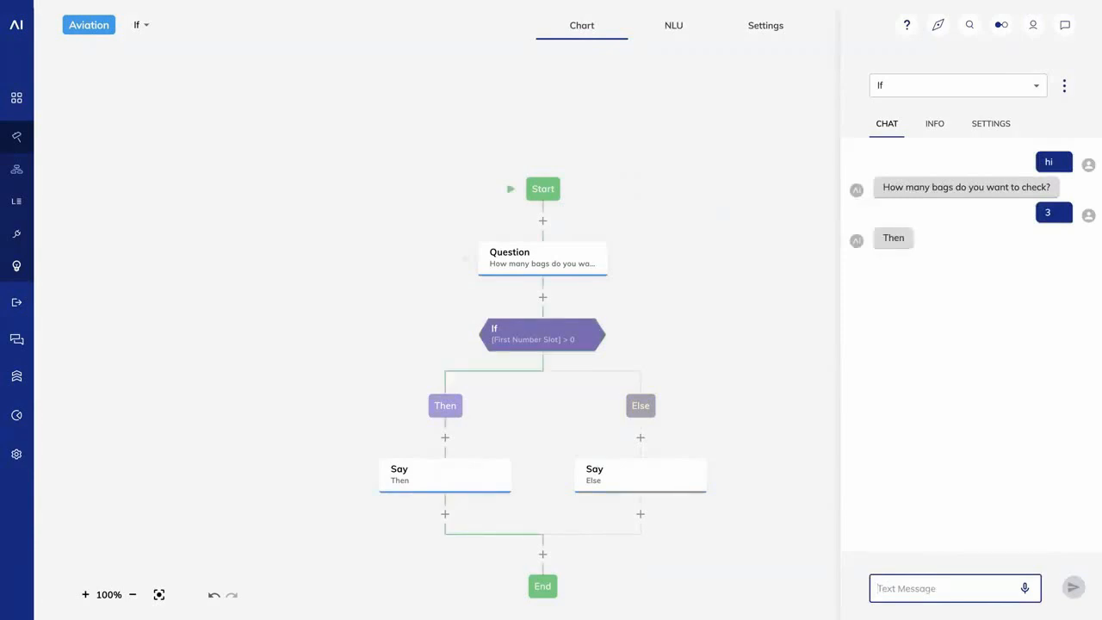
- Test the number condition again by sending "hi" and answering the bag question with 0
type("hi")
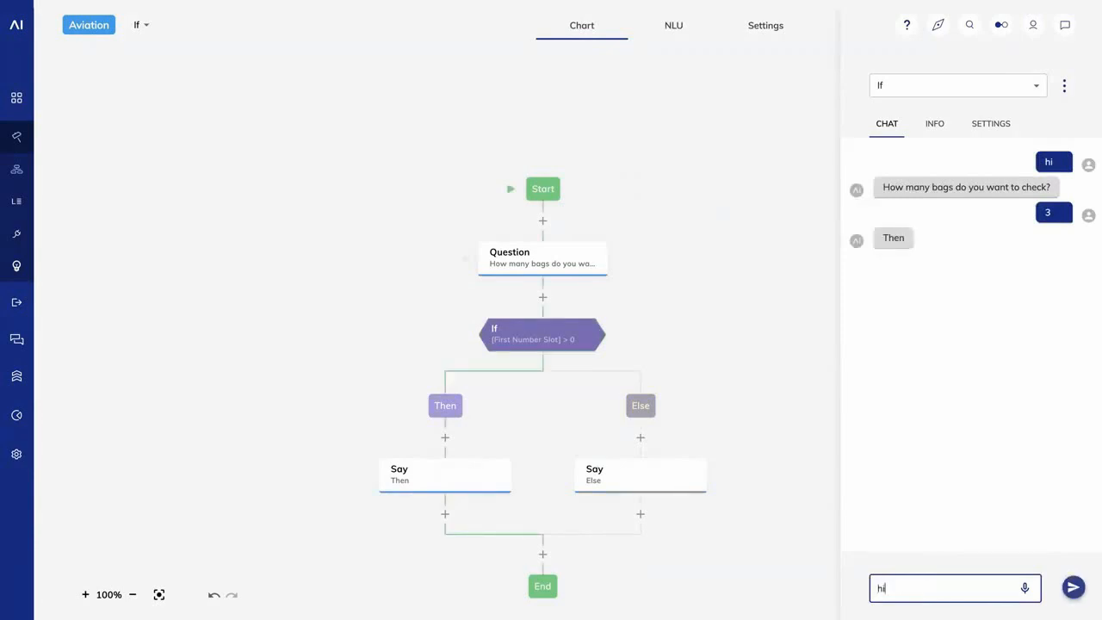
key("Return")
type("0")
key("Return")
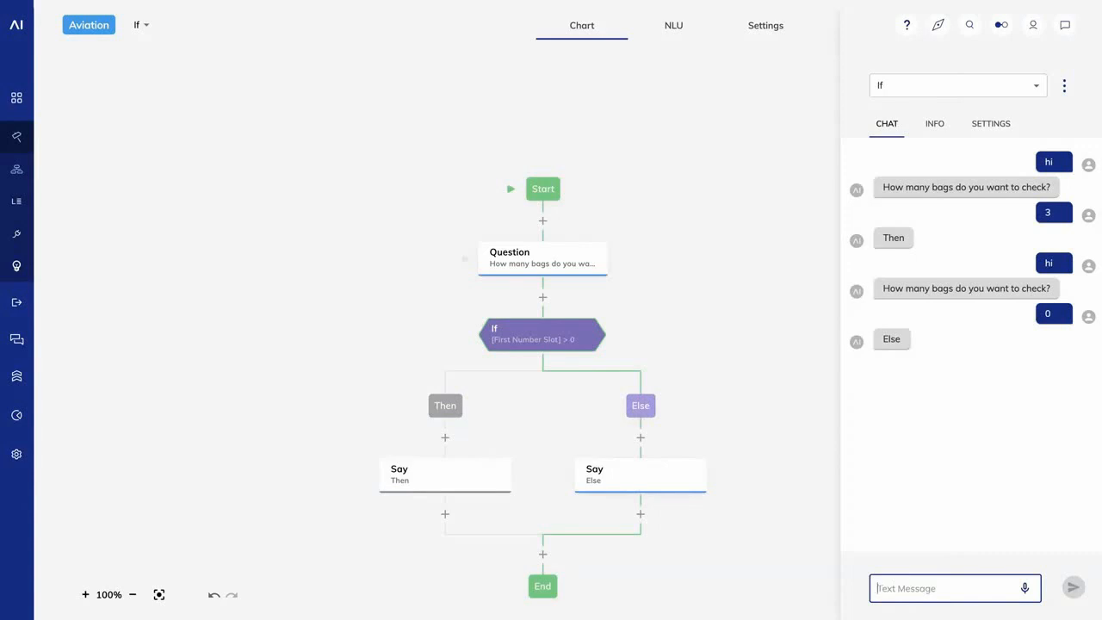
- Delete the Question node above the If node
left_click(665, 276)
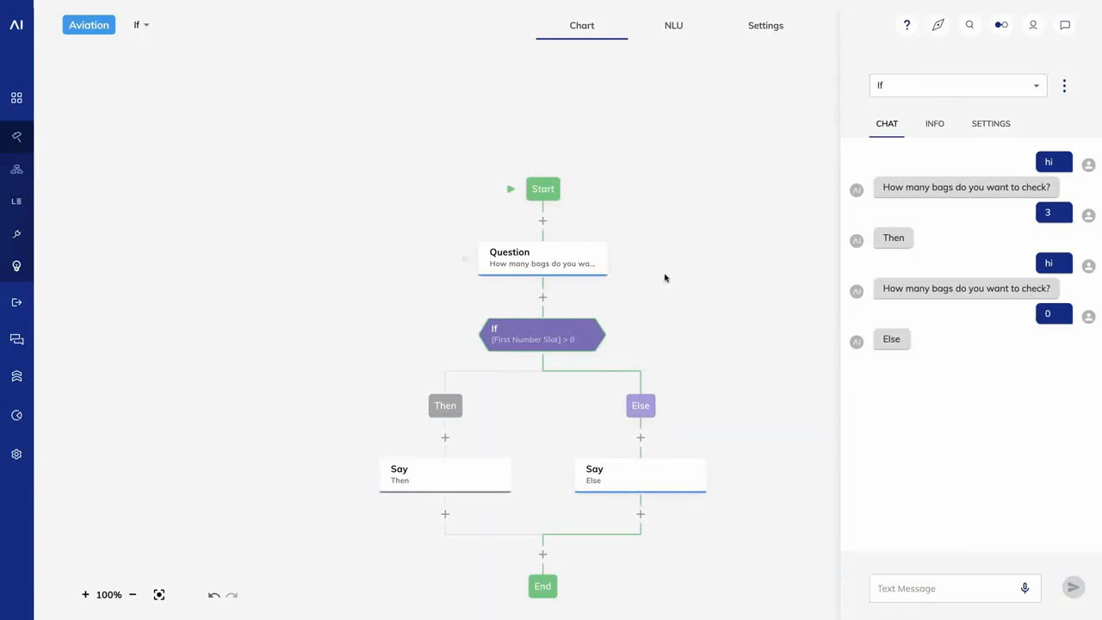
right_click(562, 270)
left_click(567, 281)
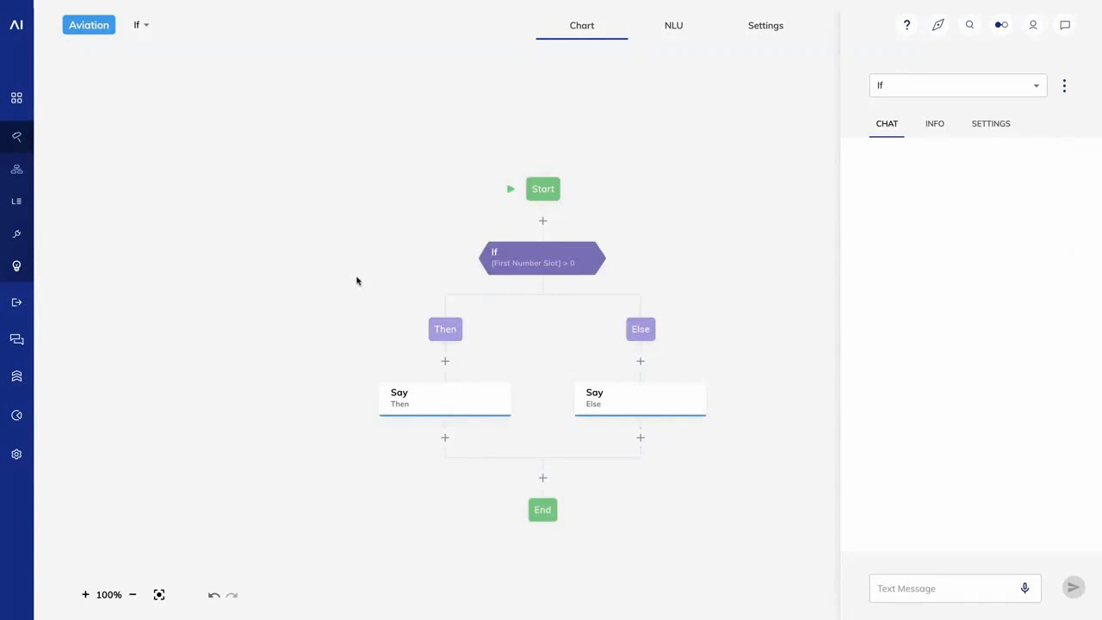
- Set the If node's condition to the profile value First Name with the operator "exists" and save the node
left_click(543, 255)
left_click(733, 152)
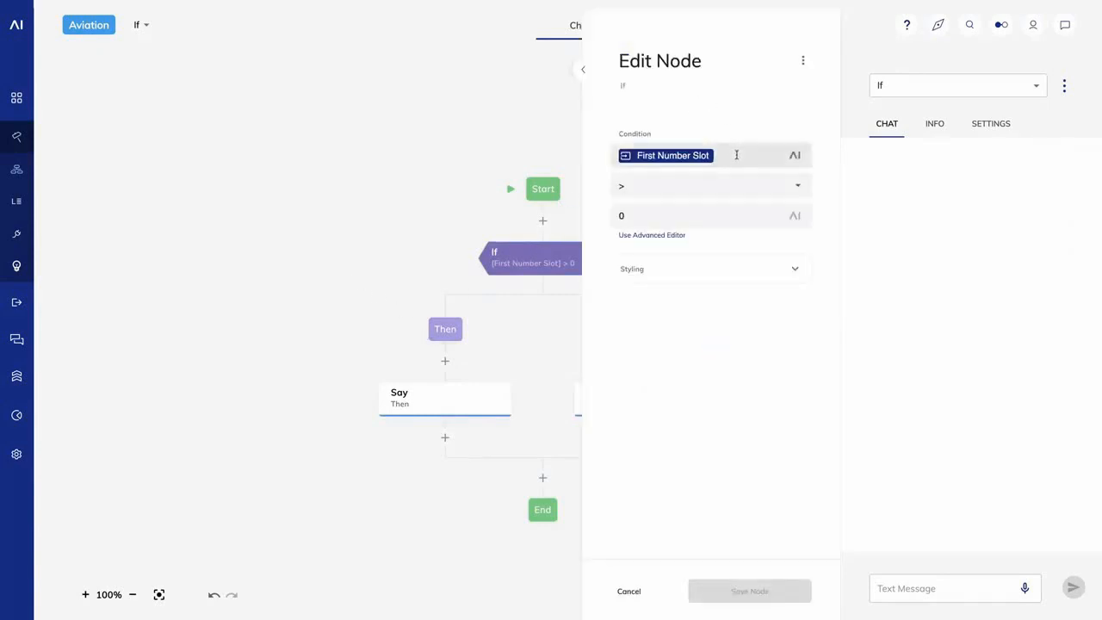
key("BackSpace")
left_click(796, 155)
type("fir")
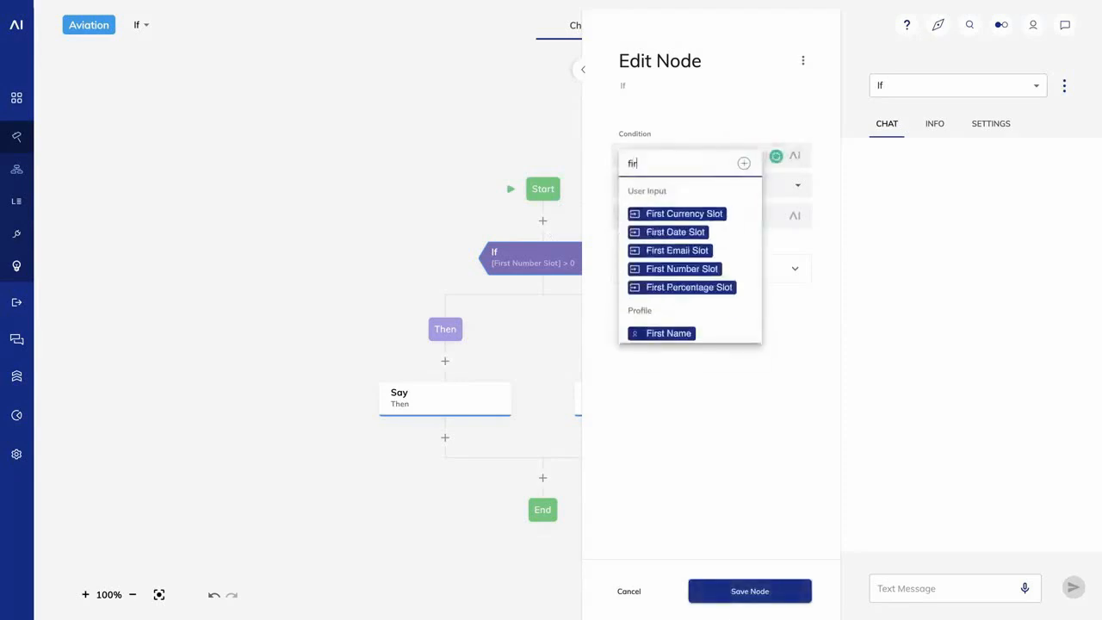
left_click(658, 333)
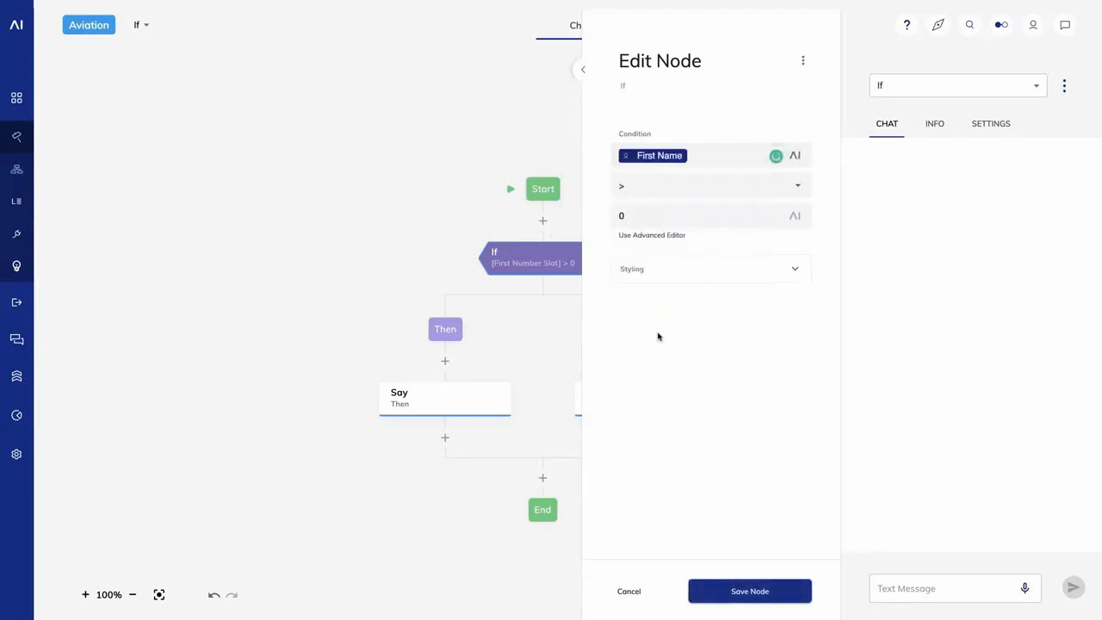
left_click(802, 190)
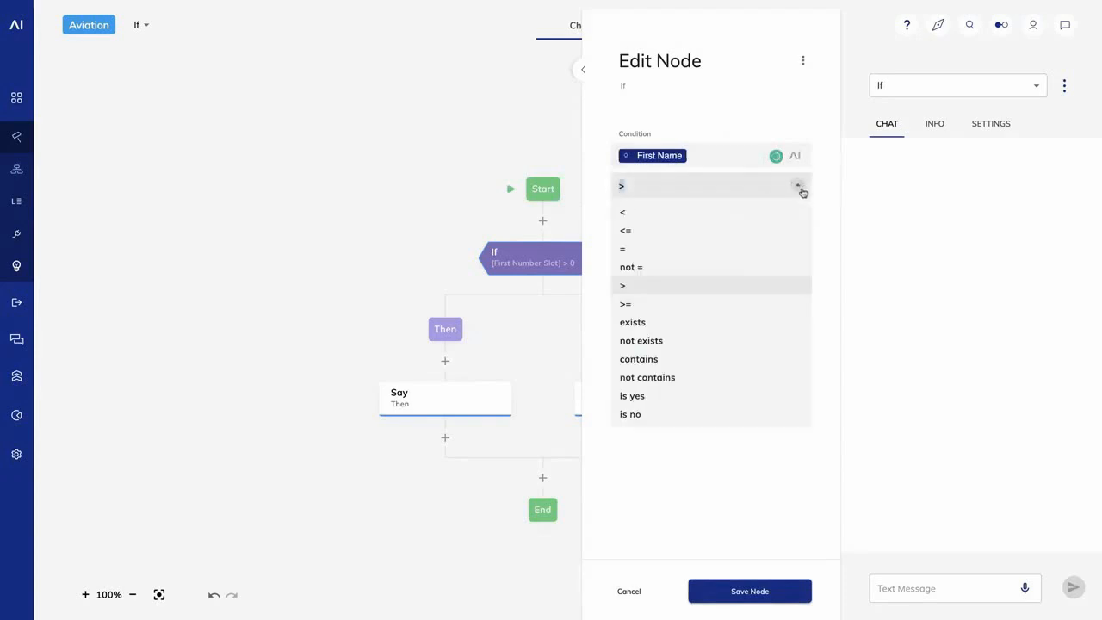
left_click(711, 323)
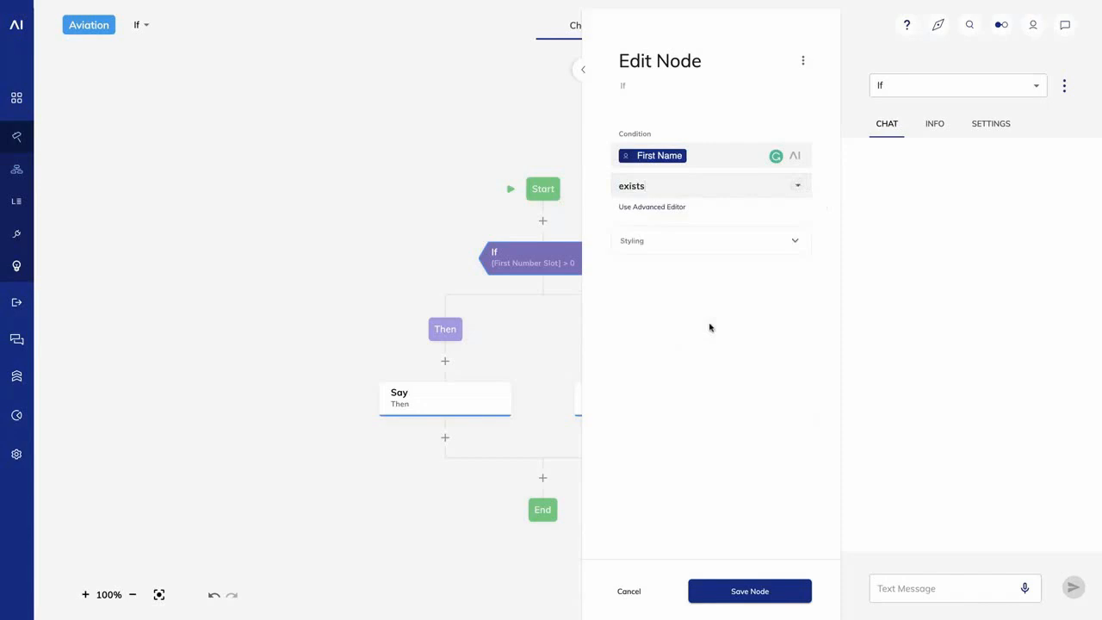
left_click(728, 590)
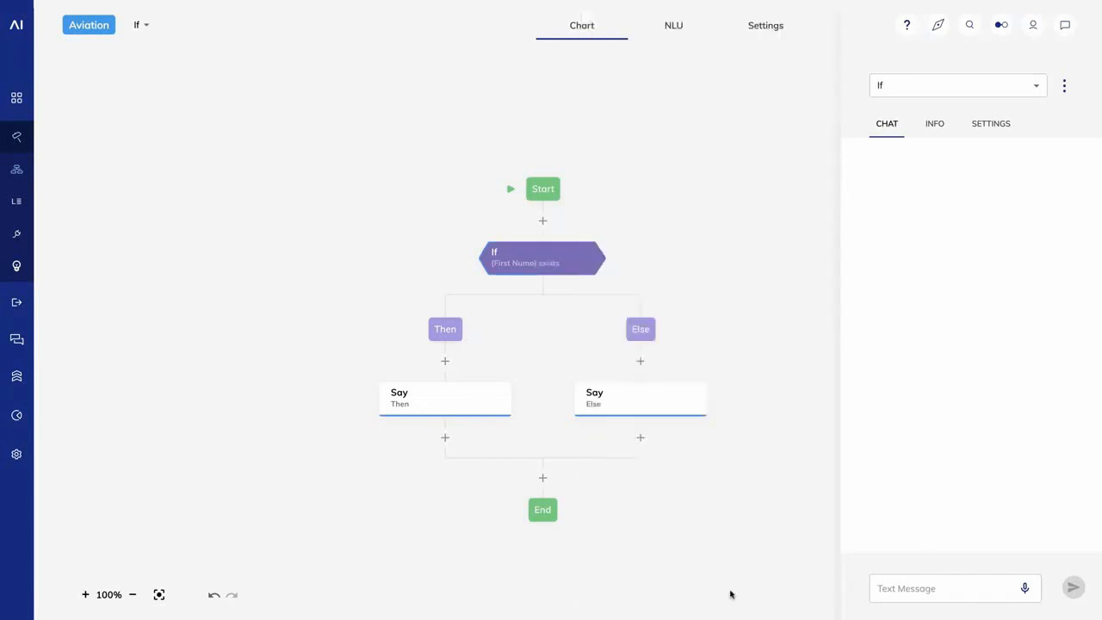
- Test the First Name exists condition by sending "hi" in the chat
left_click(915, 594)
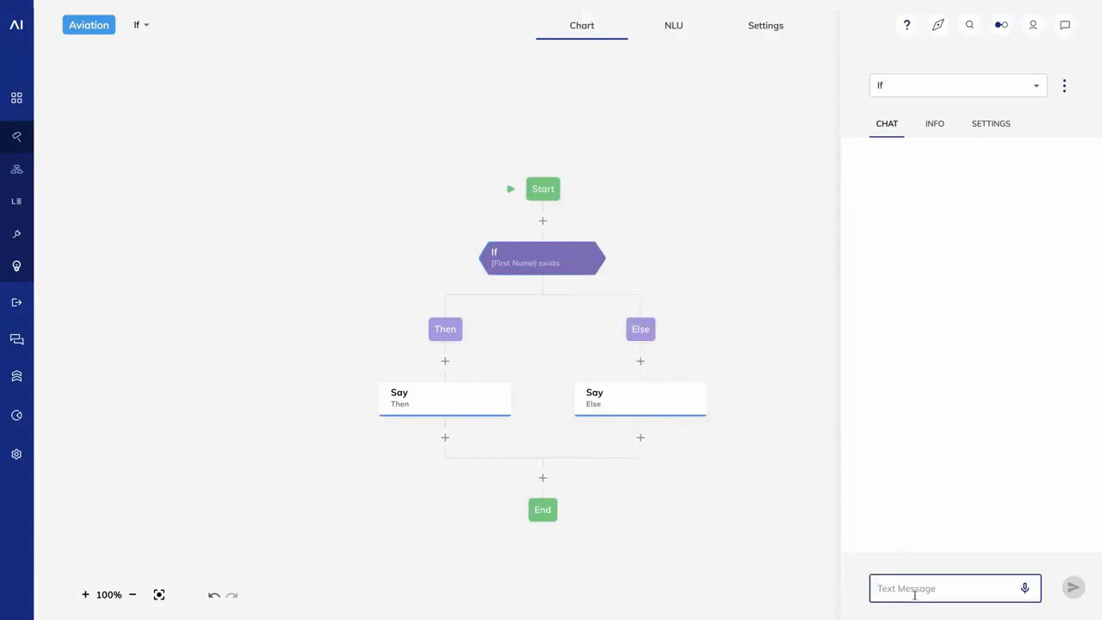
type("hi")
key("Return")
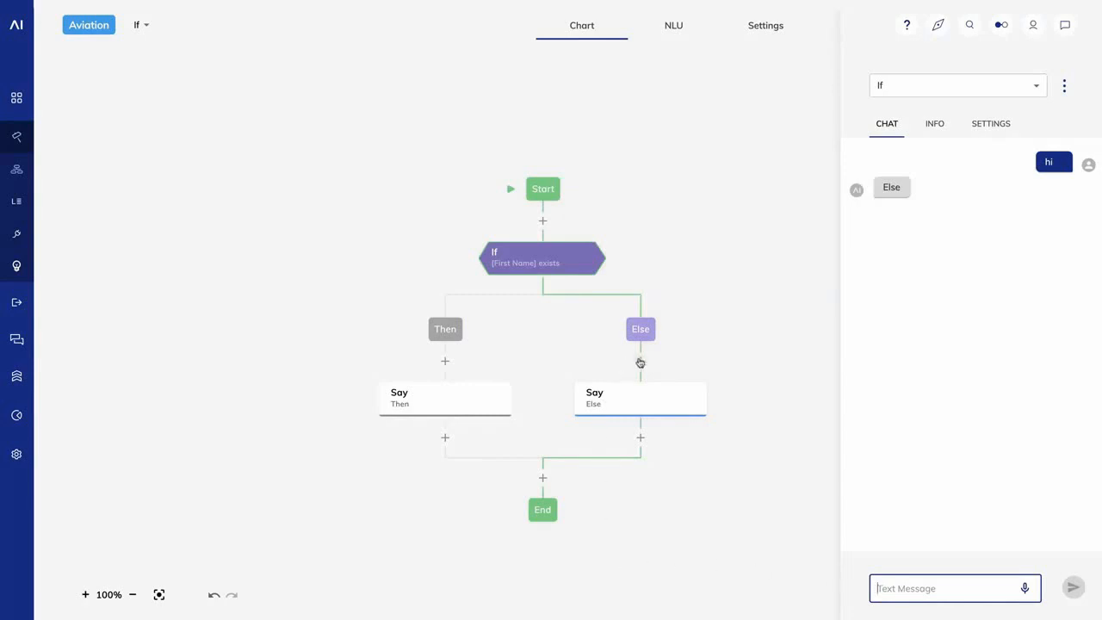
- Replace the Say node in the Else branch with a Question node
right_click(642, 401)
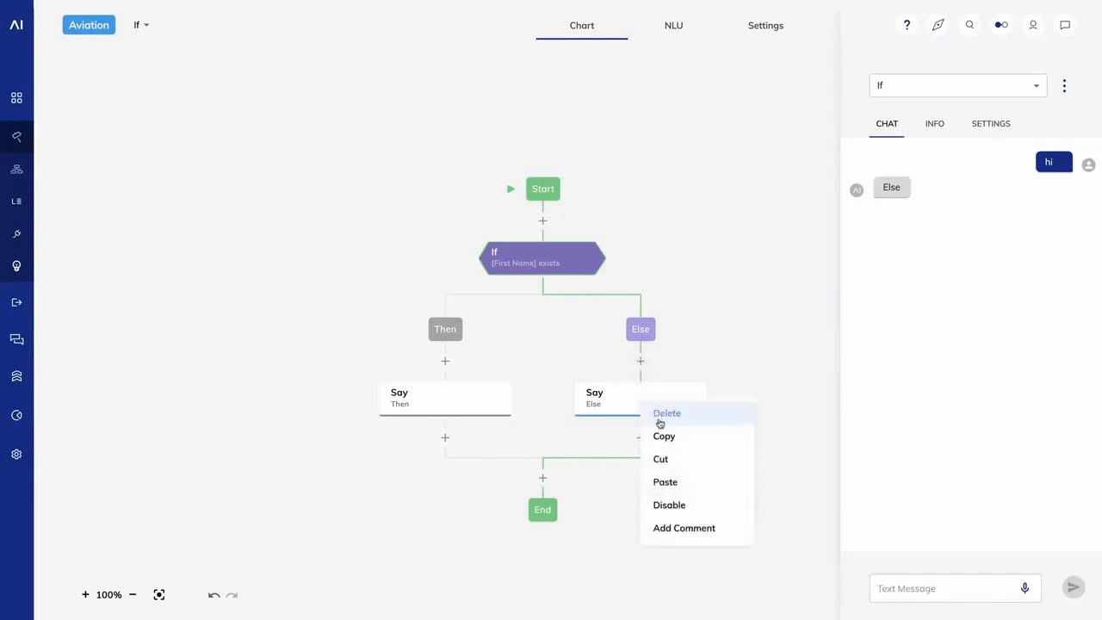
left_click(661, 415)
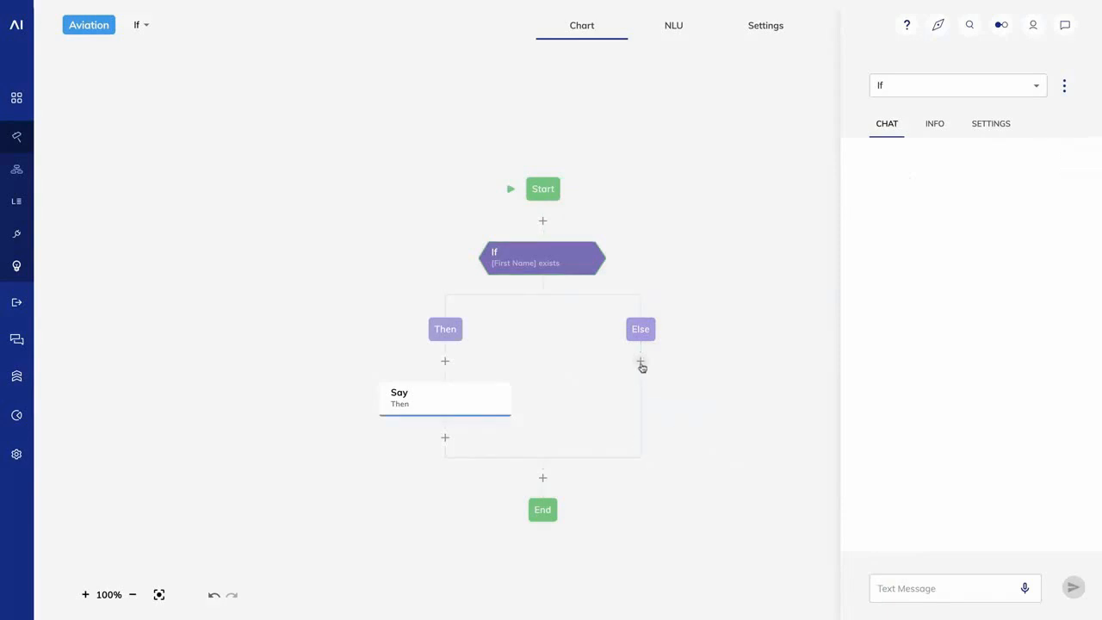
left_click(640, 361)
left_click(681, 431)
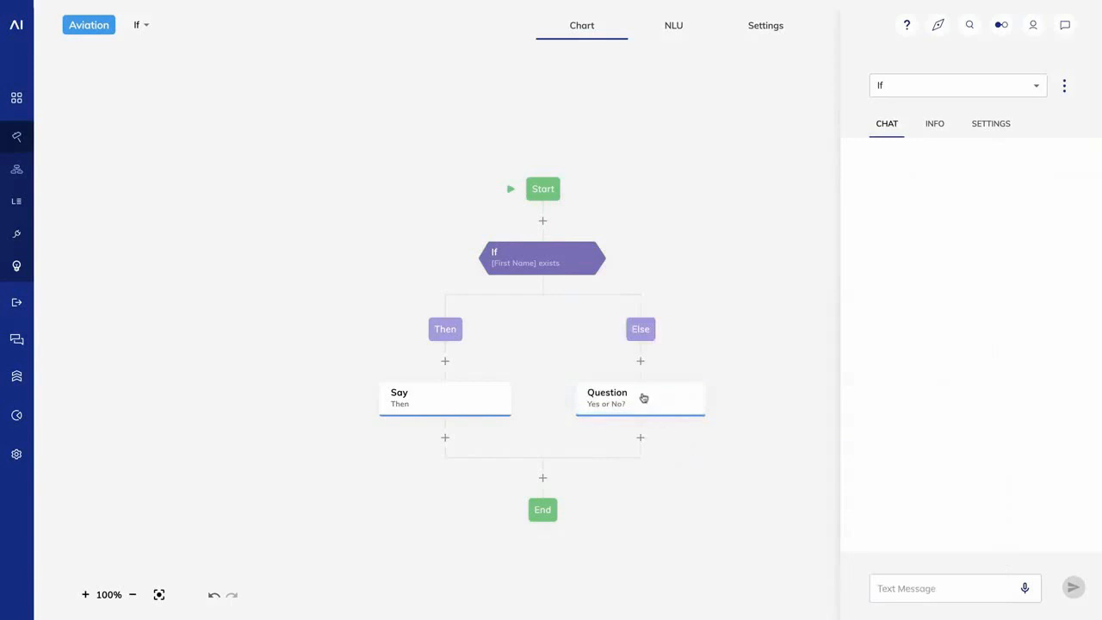
- Set the Else branch's Question node to type Text with the text "What is your first name?"
left_click(644, 398)
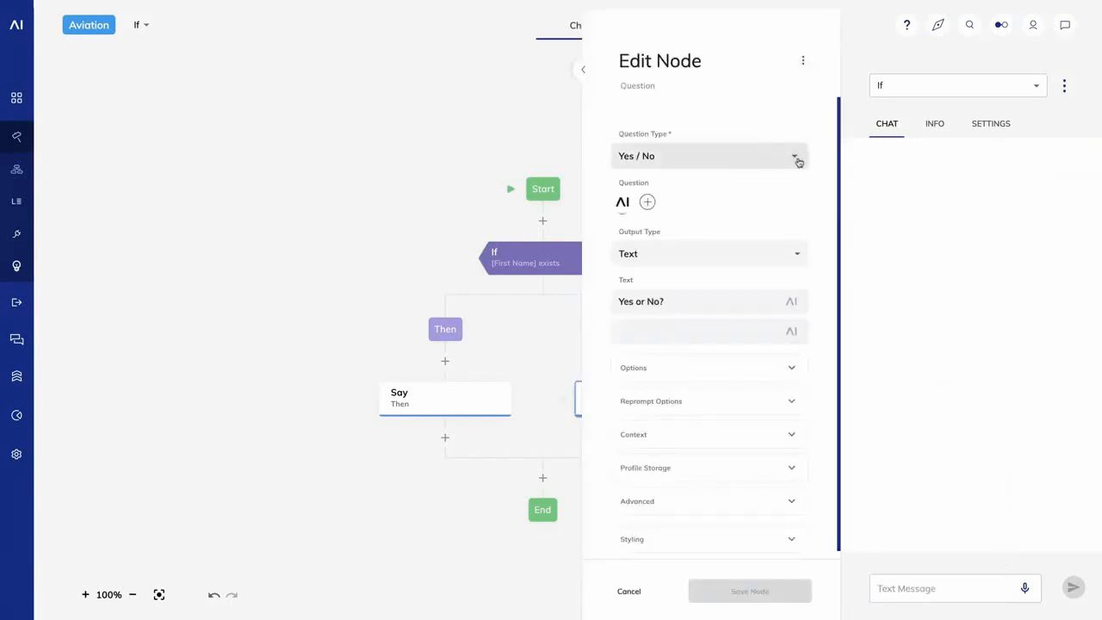
left_click(797, 159)
left_click(662, 188)
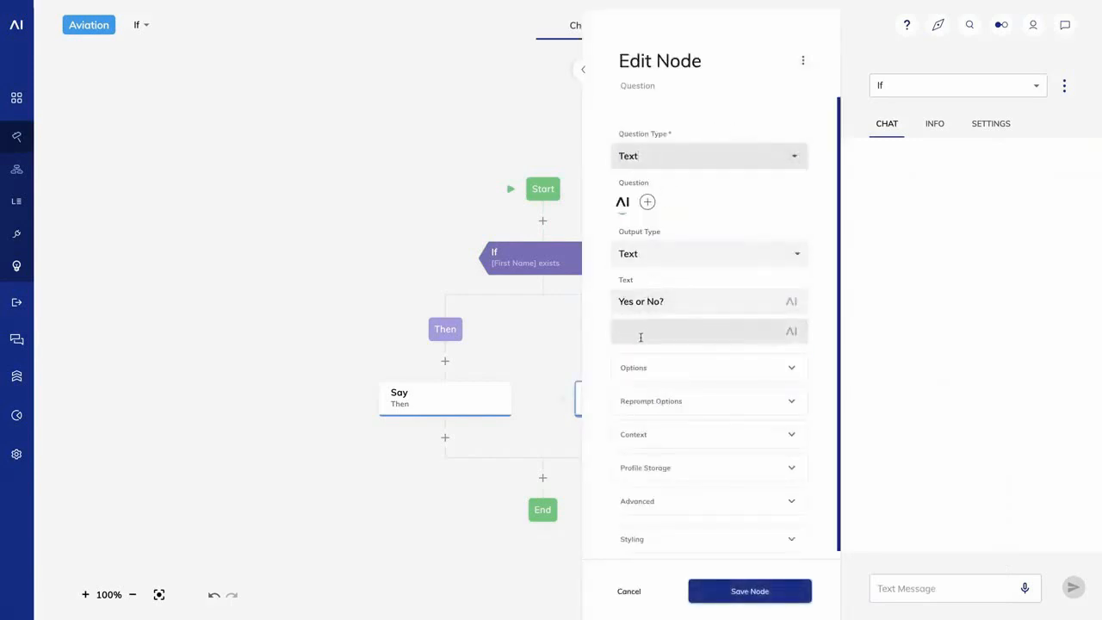
left_click_drag(680, 291, 558, 303)
type("Wh")
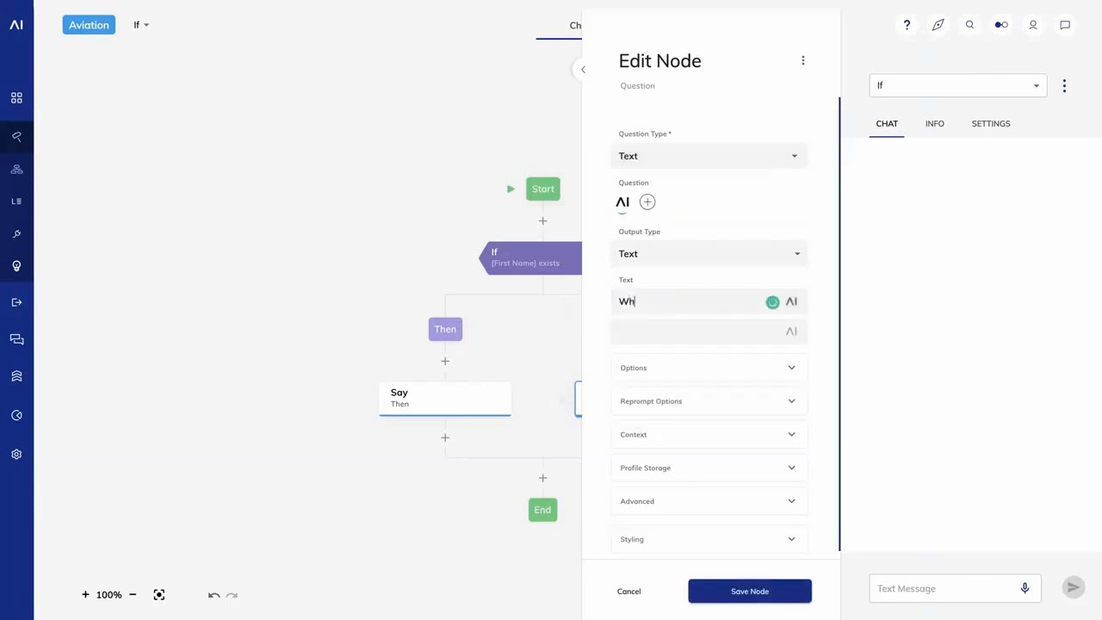
type("at is your first name?")
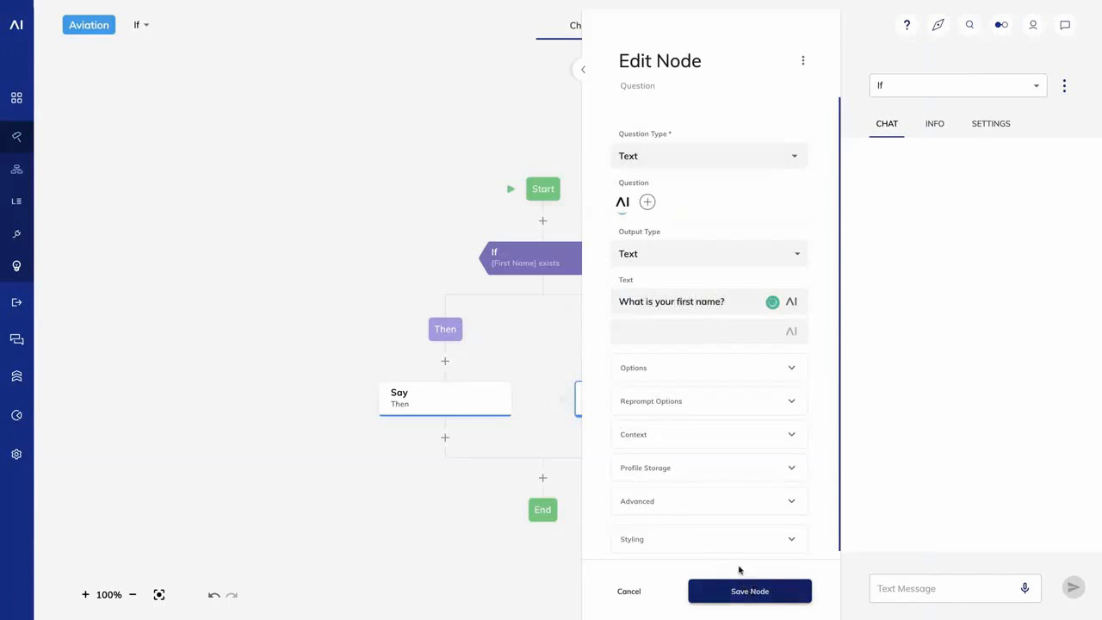
- Have the Question node write its result to the contact profile under the key firstname, and save the node
scroll(729, 553, "down", 1)
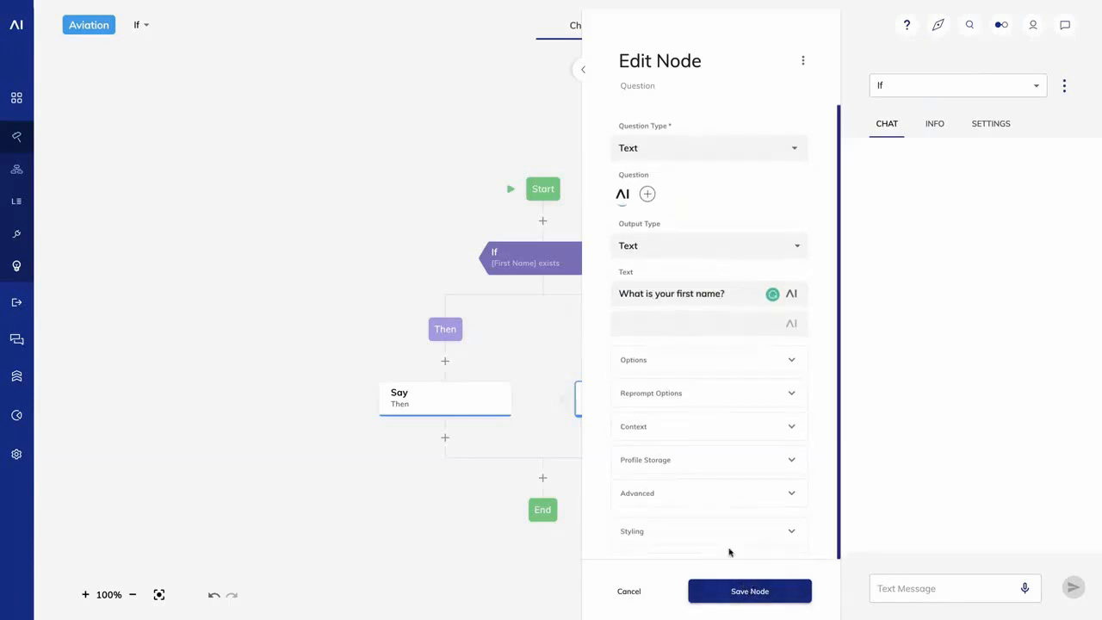
left_click(752, 459)
left_click(786, 453)
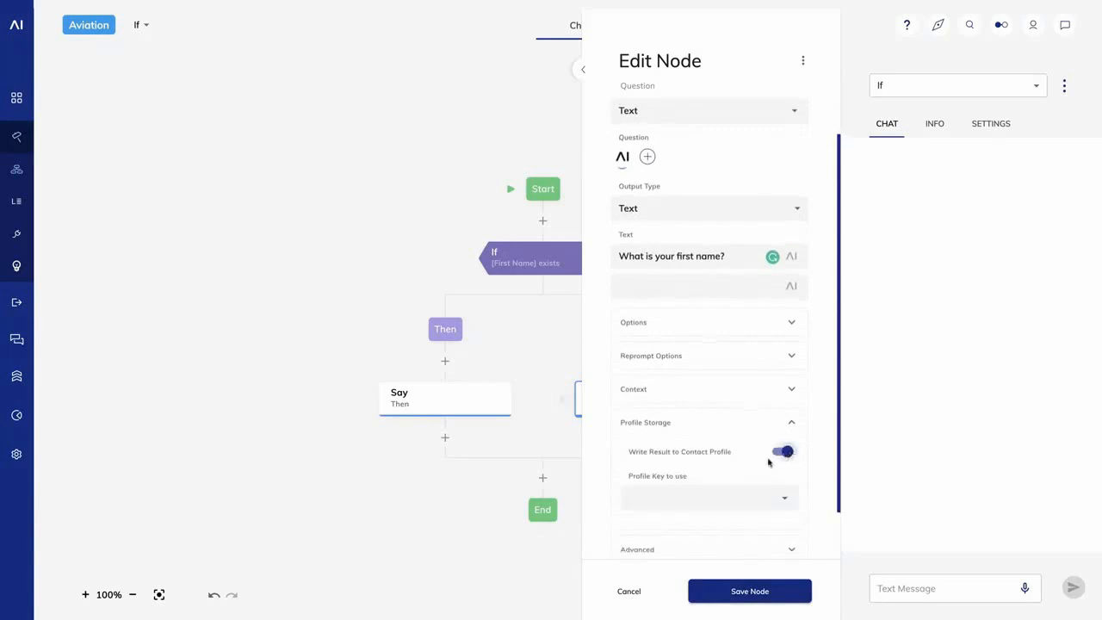
left_click(785, 499)
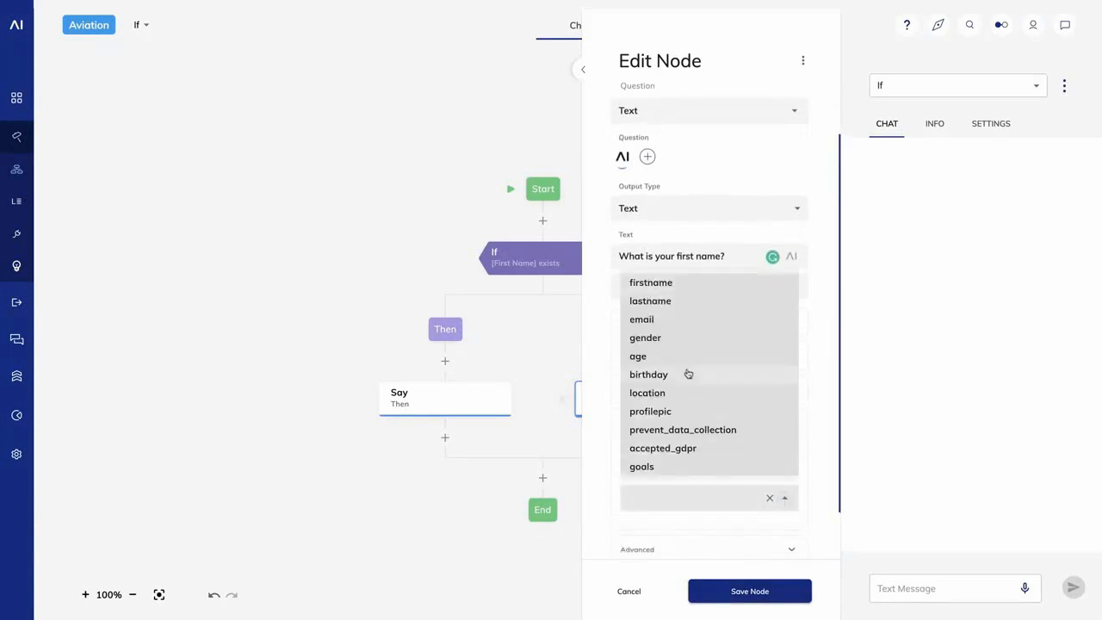
left_click(663, 282)
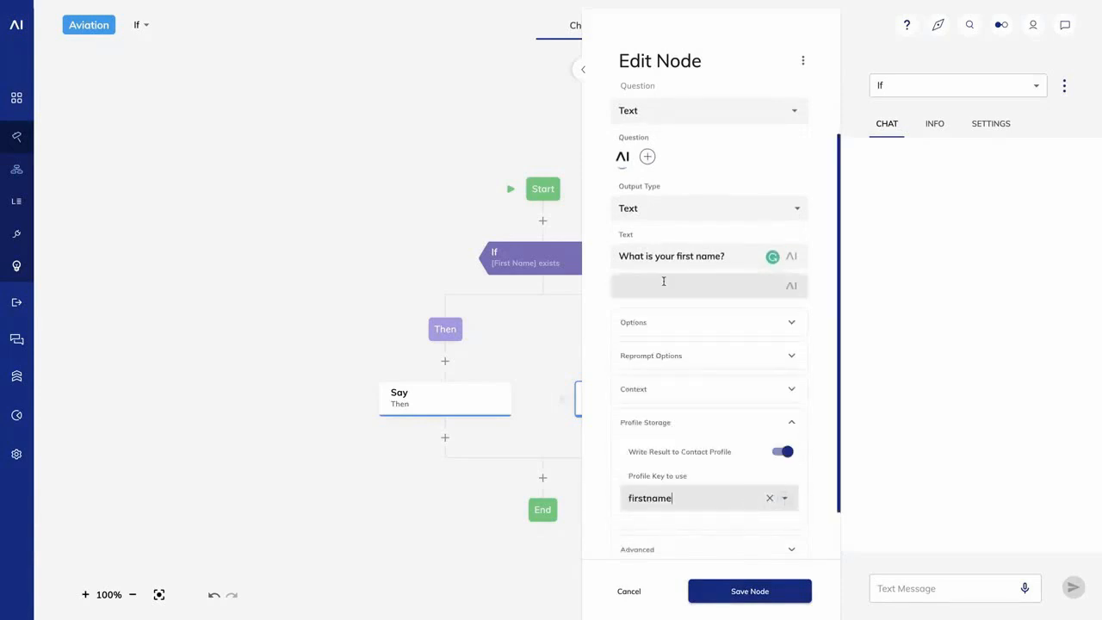
left_click(745, 592)
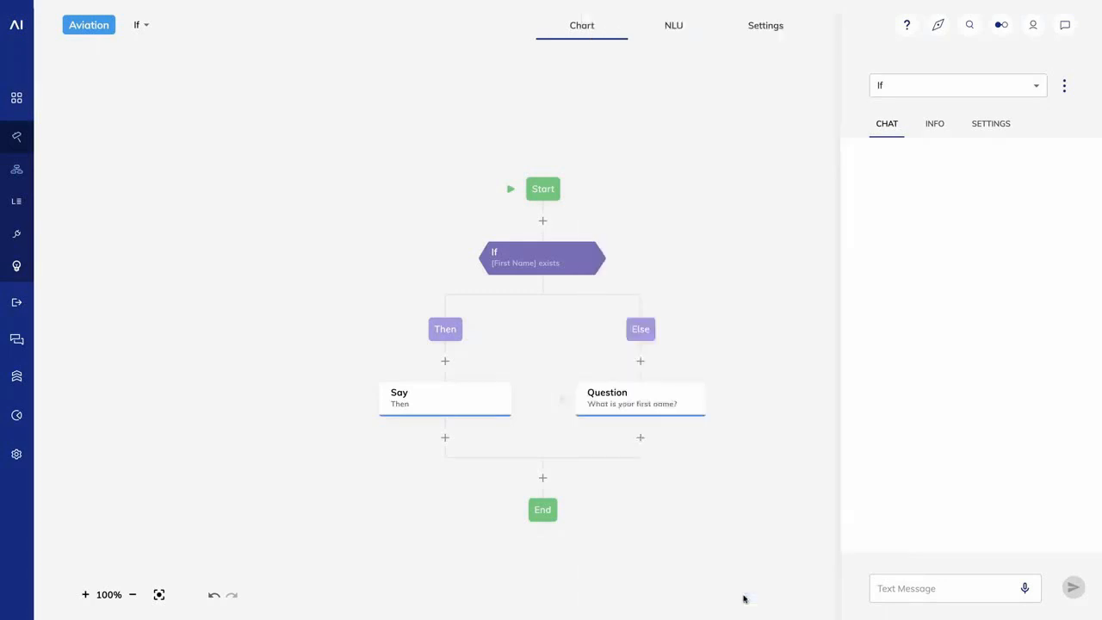
- Change the Then branch's Say text to "Hello" followed by the First Name profile token, and save the node
left_click(429, 404)
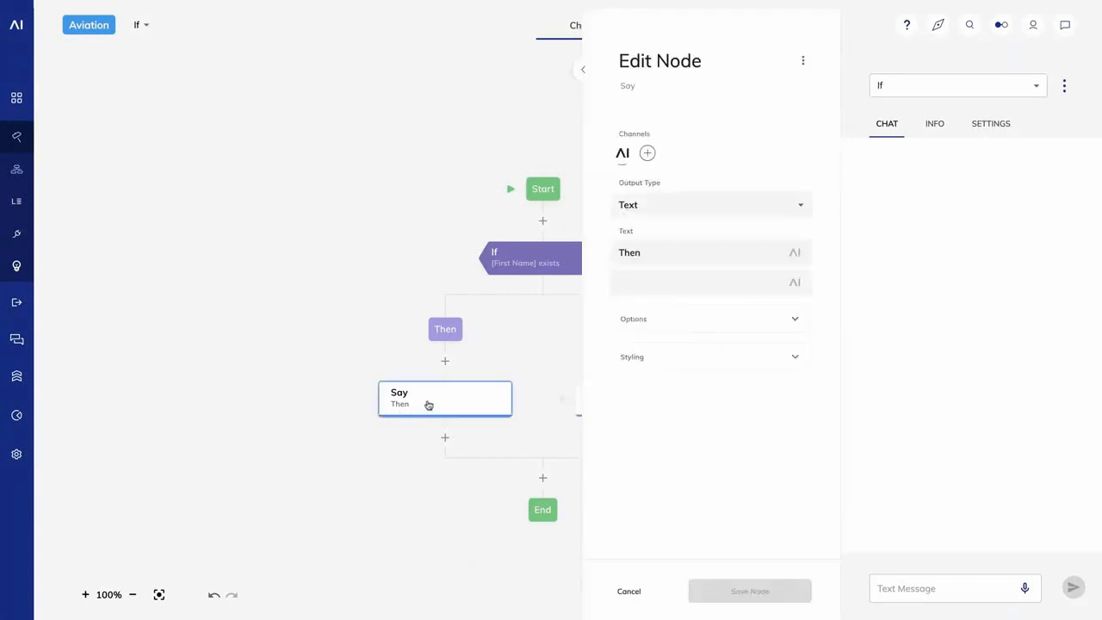
left_click_drag(650, 253, 601, 261)
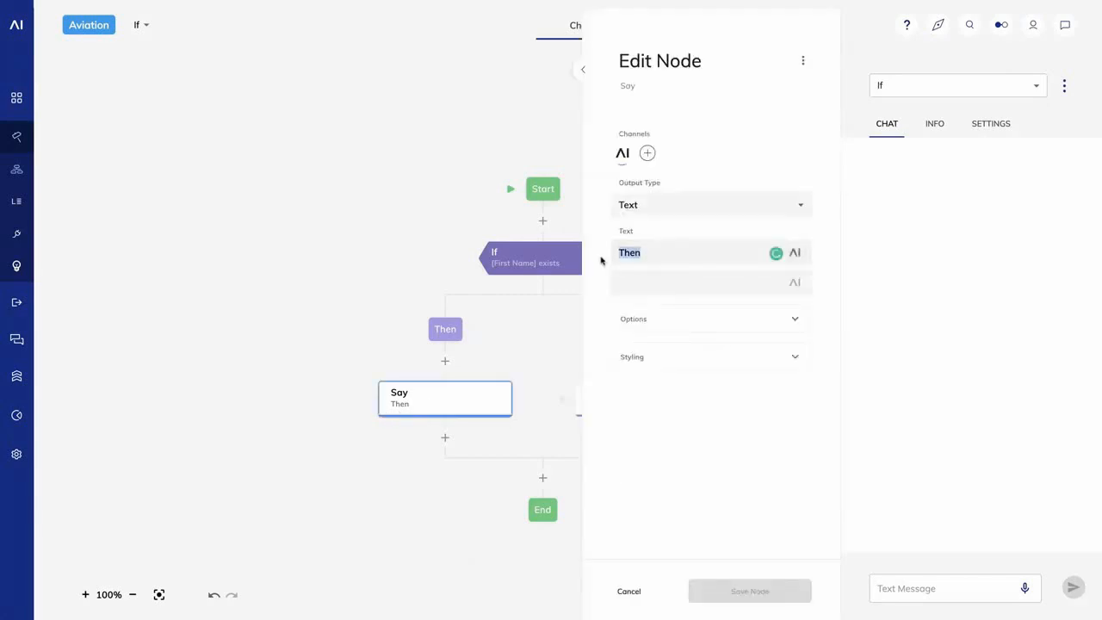
type("Hello")
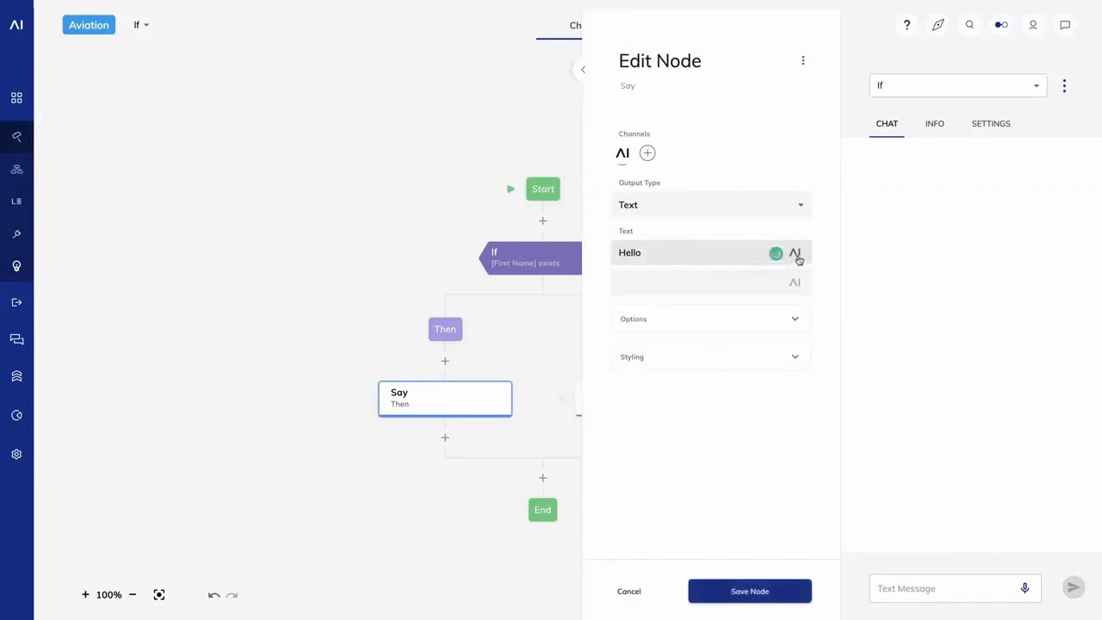
left_click(798, 255)
type("fi")
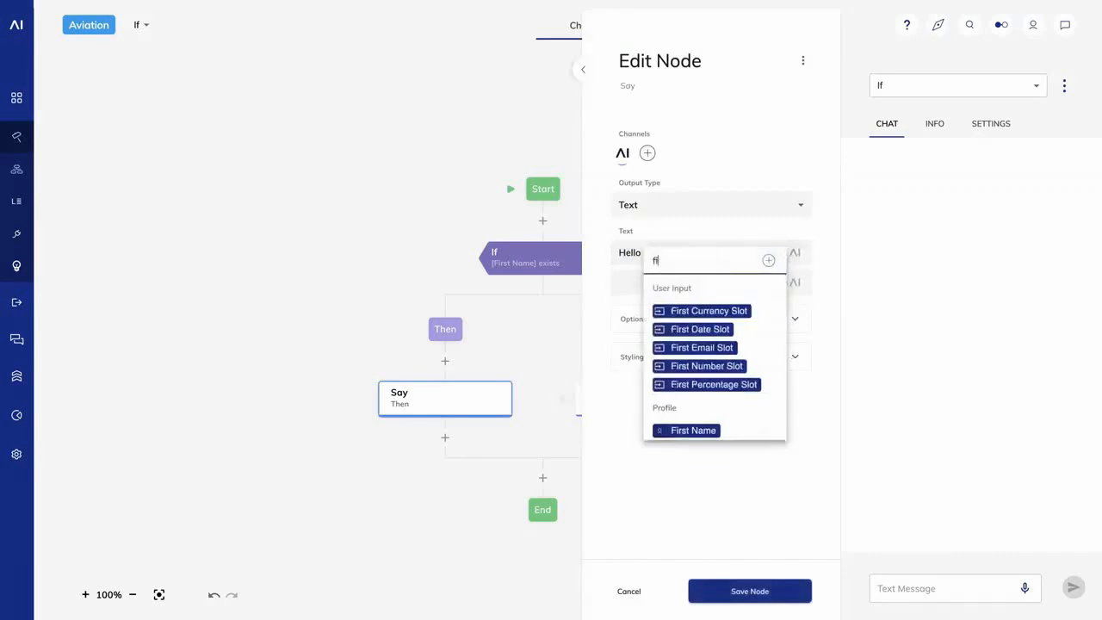
left_click(680, 430)
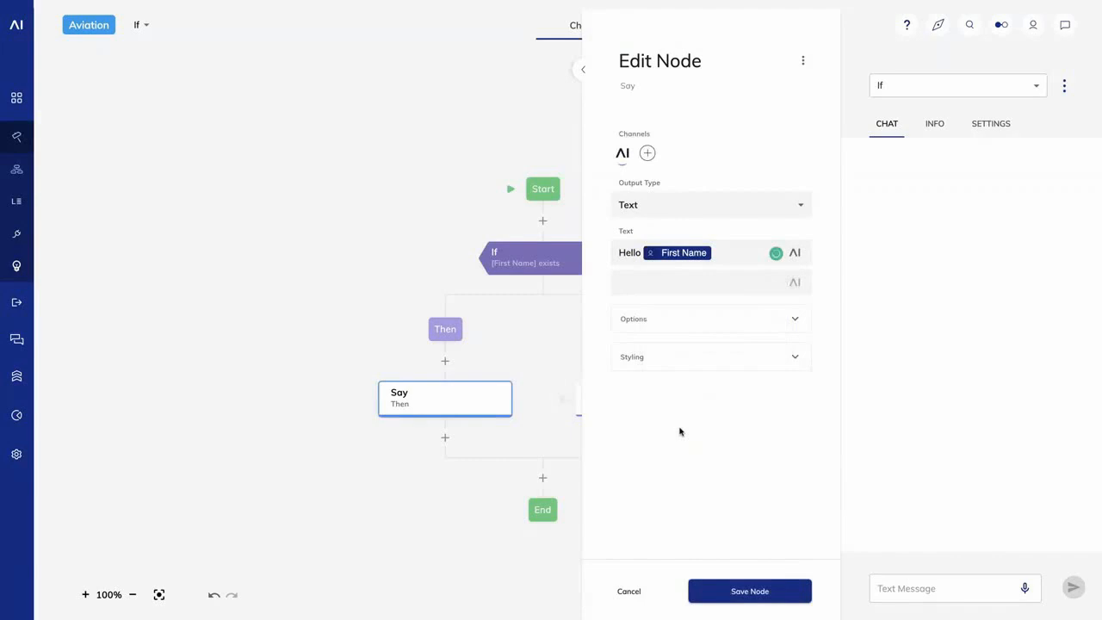
left_click(760, 593)
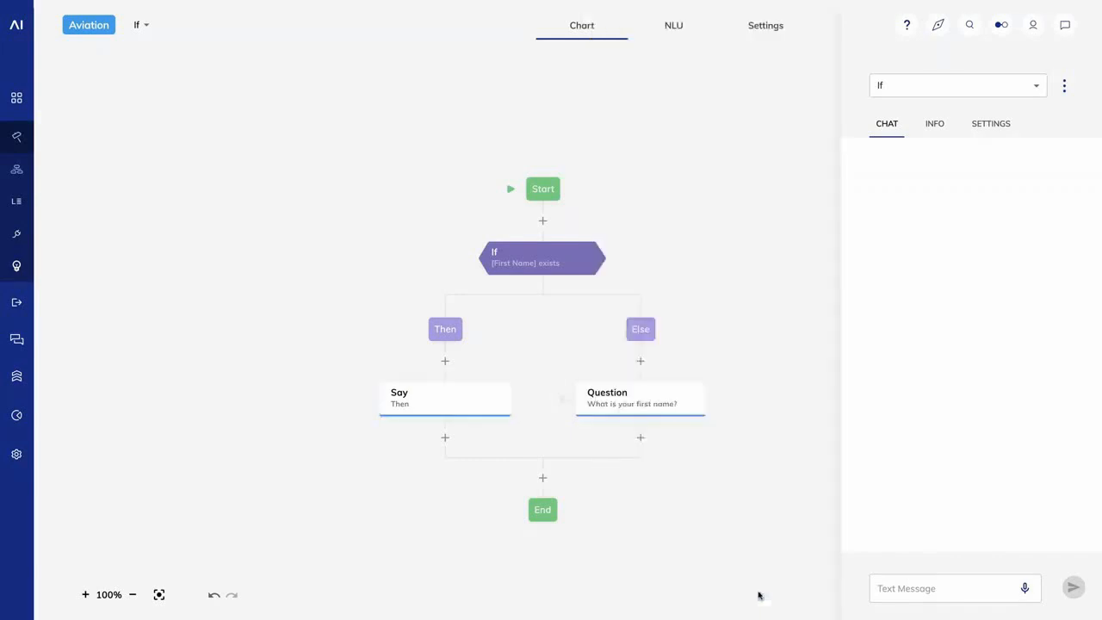
- Test the flow in the chat by sending "Hi", answering with a first name, and sending "hi" again
left_click(903, 586)
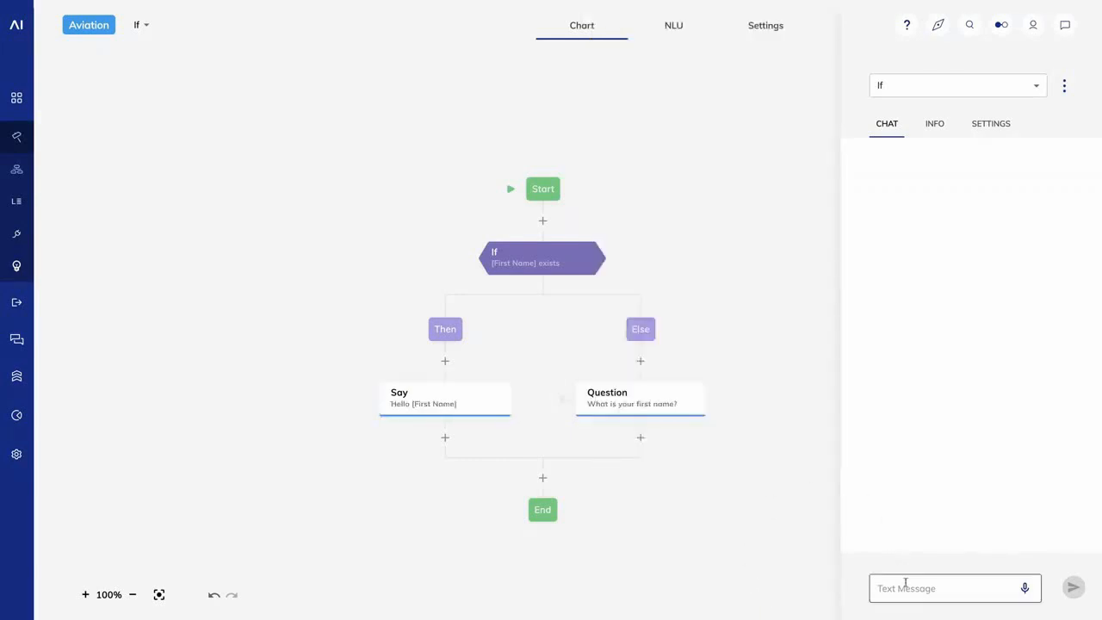
type("Hi")
key("Return")
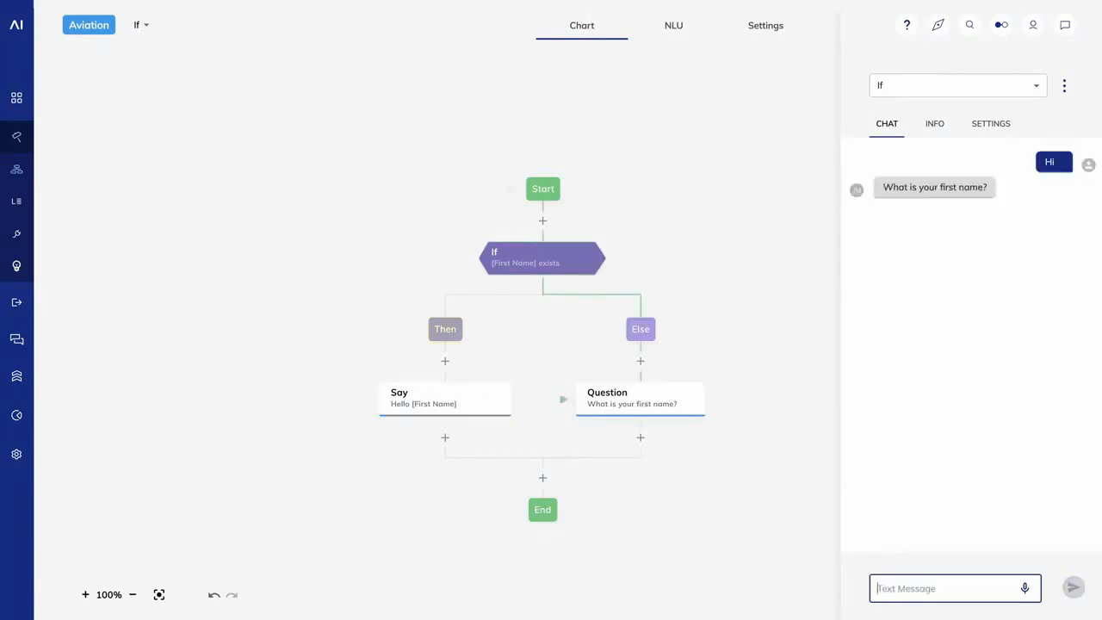
type("Derek")
key("Return")
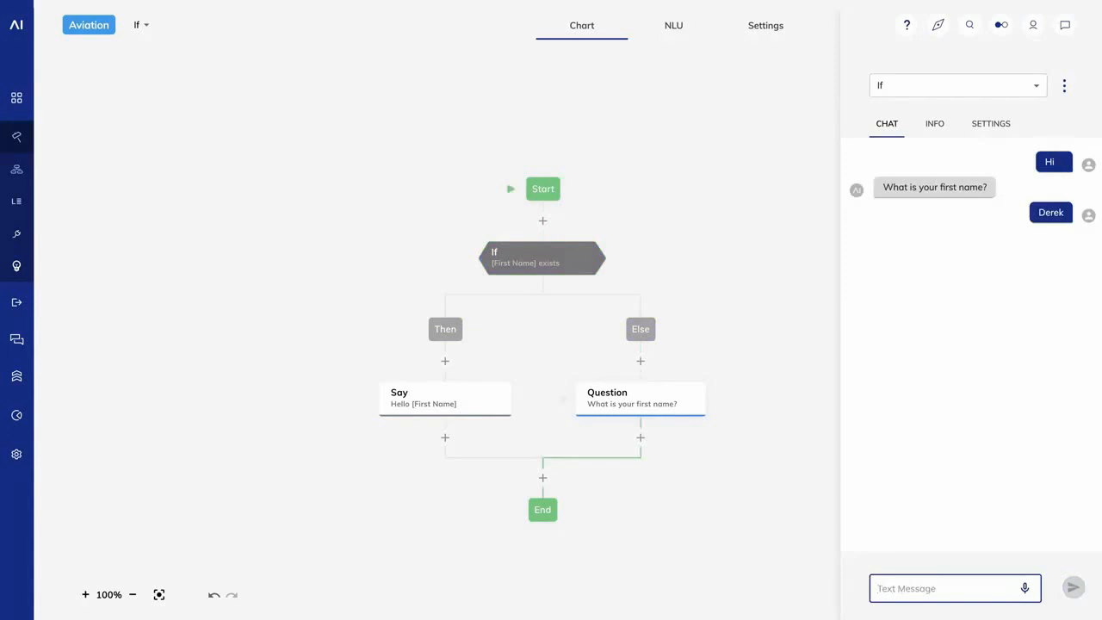
type("hi")
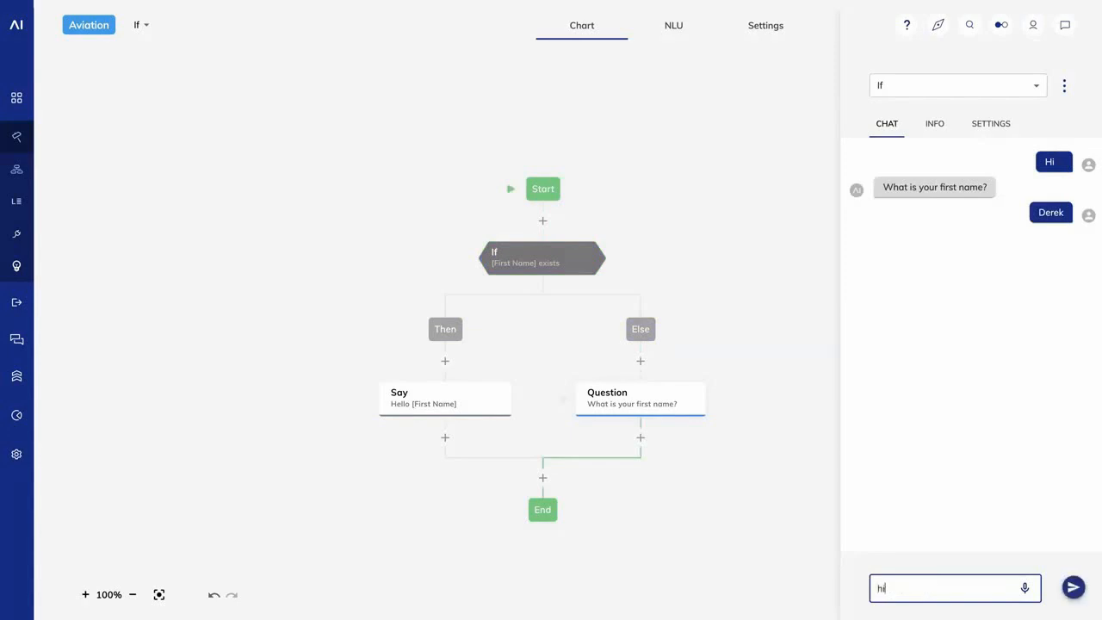
key("Return")
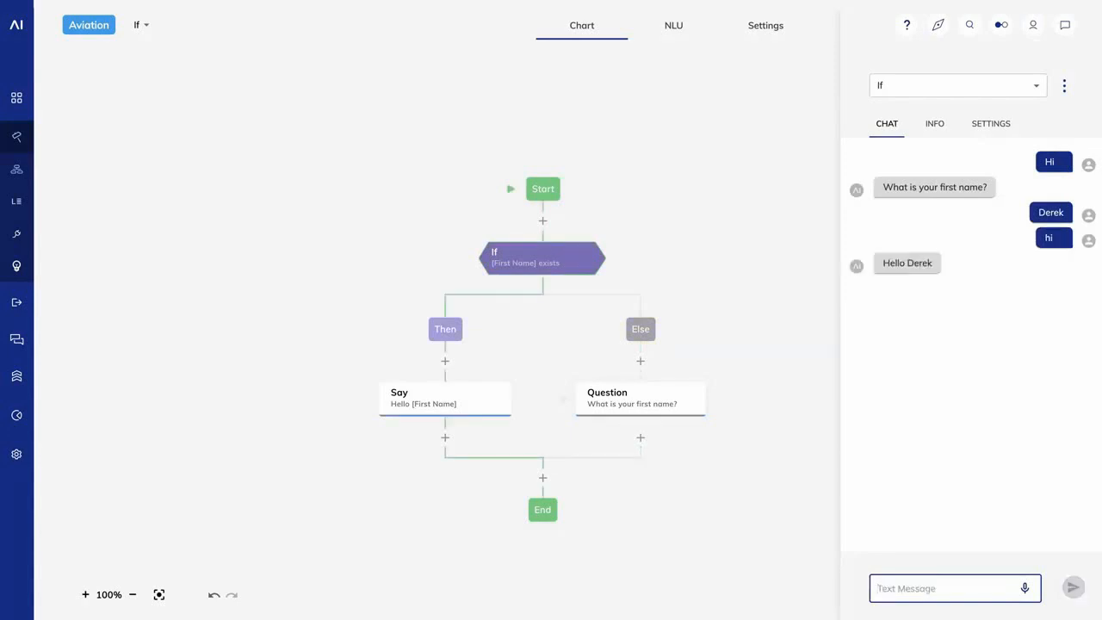